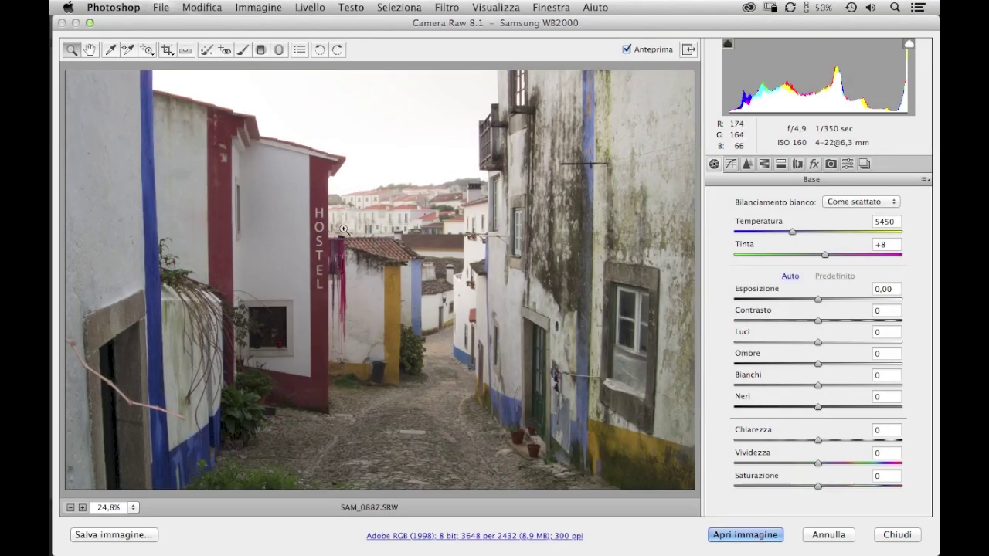
Paint out the vertical HOSTEL lettering on the red column with Spot Removal, then zoom in to check
{"action": "left_click", "coordinate": [206, 50]}
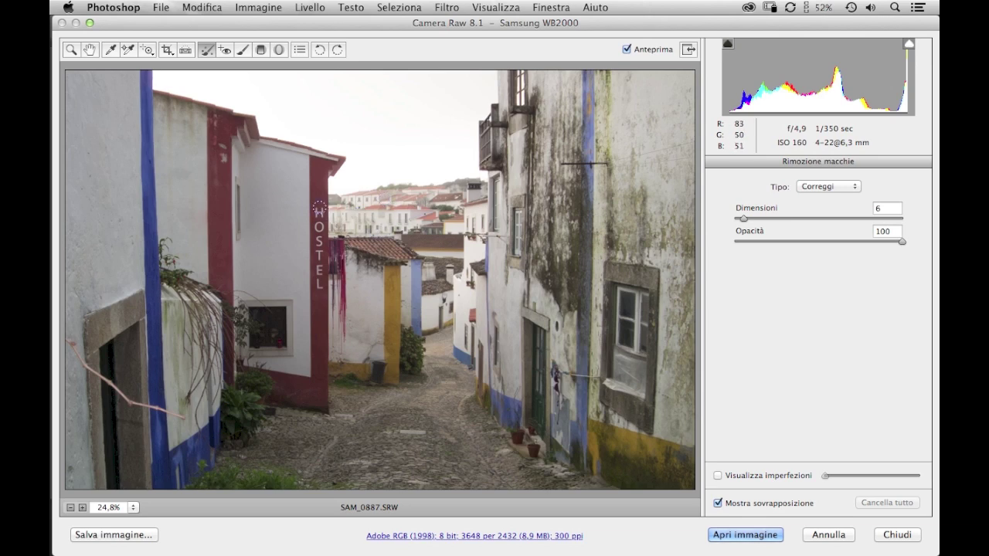
{"action": "left_click_drag", "start_coordinate": [318, 208], "coordinate": [320, 287]}
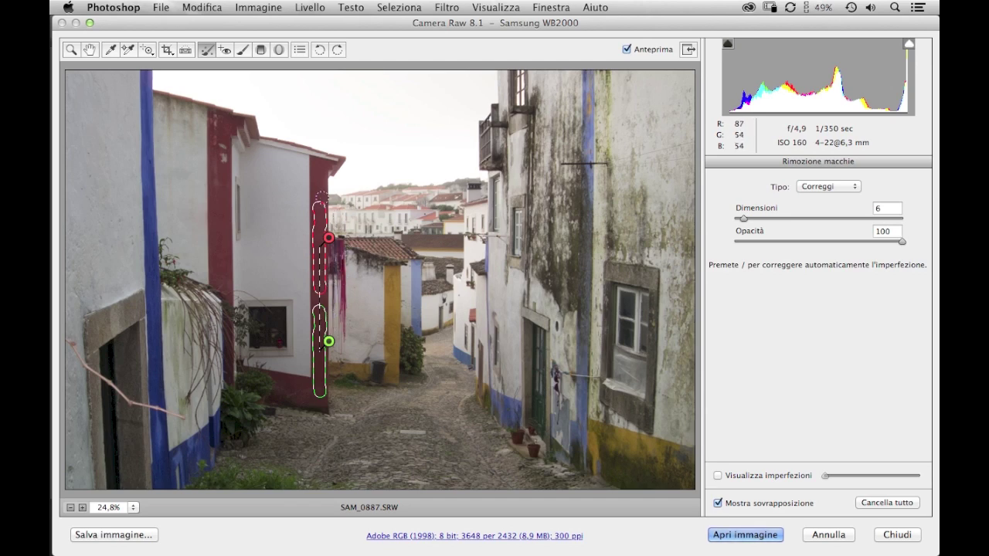
{"action": "key", "text": "v"}
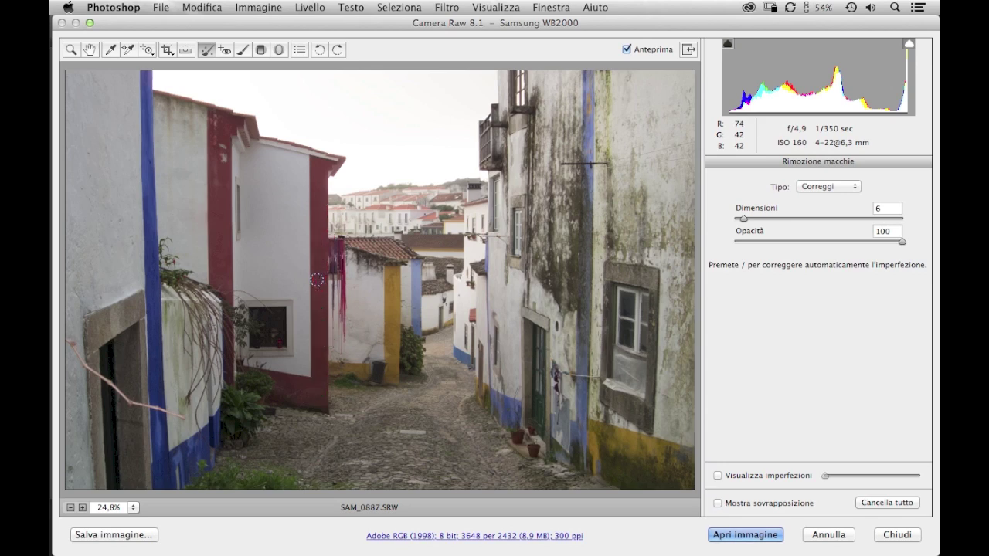
{"action": "left_click", "coordinate": [82, 507]}
{"action": "left_click", "coordinate": [81, 507]}
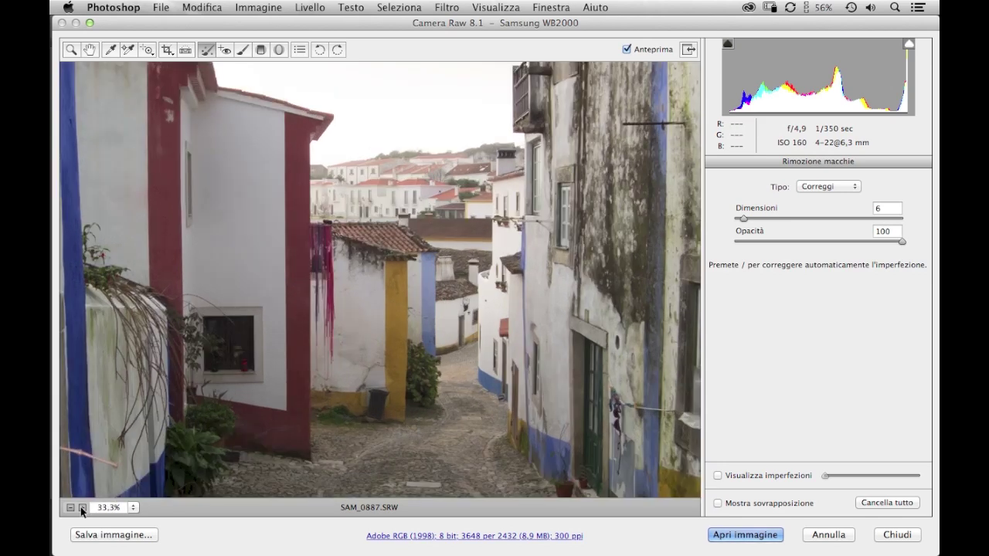
Move the lettering patch's source onto the left red column and compare the repair
{"action": "key", "text": "v"}
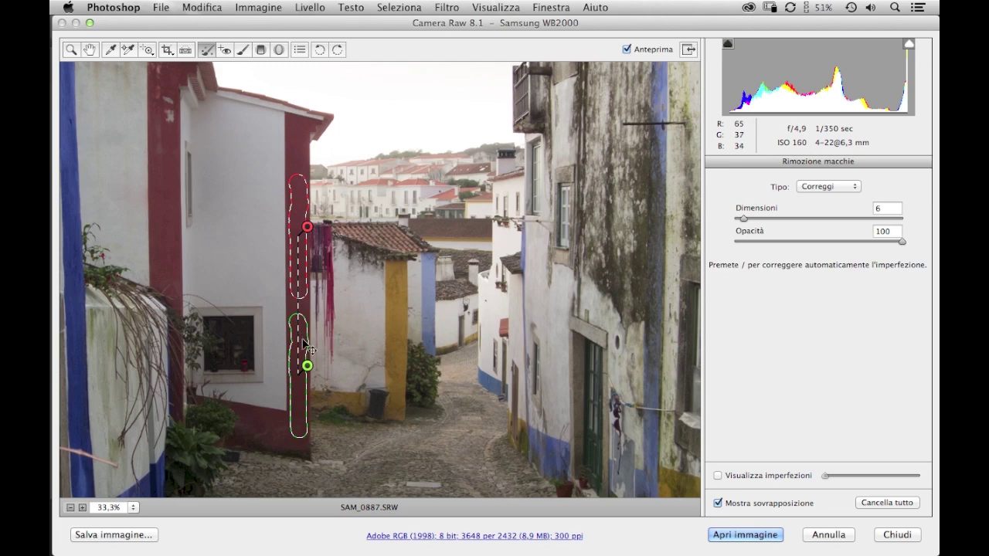
{"action": "left_click_drag", "start_coordinate": [305, 340], "coordinate": [170, 179]}
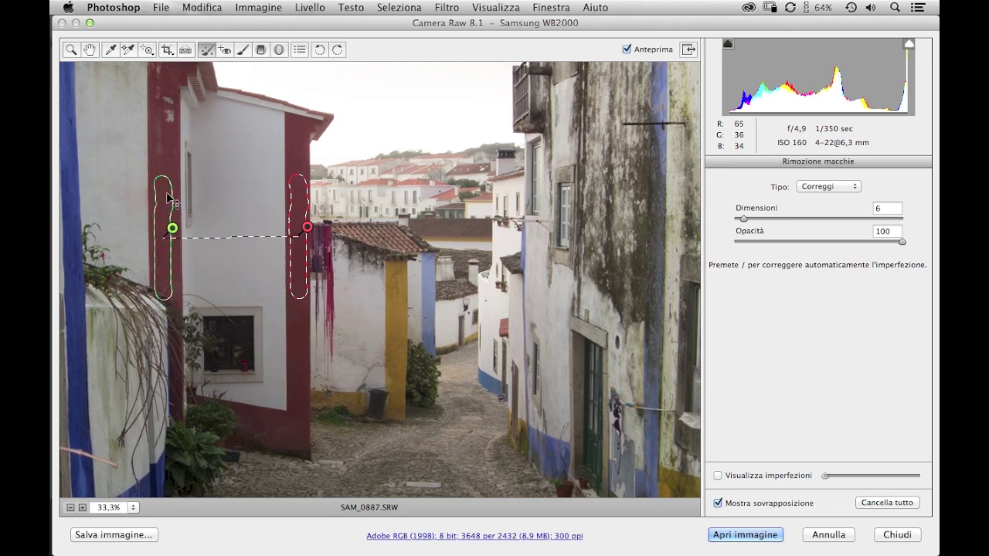
{"action": "key", "text": "v"}
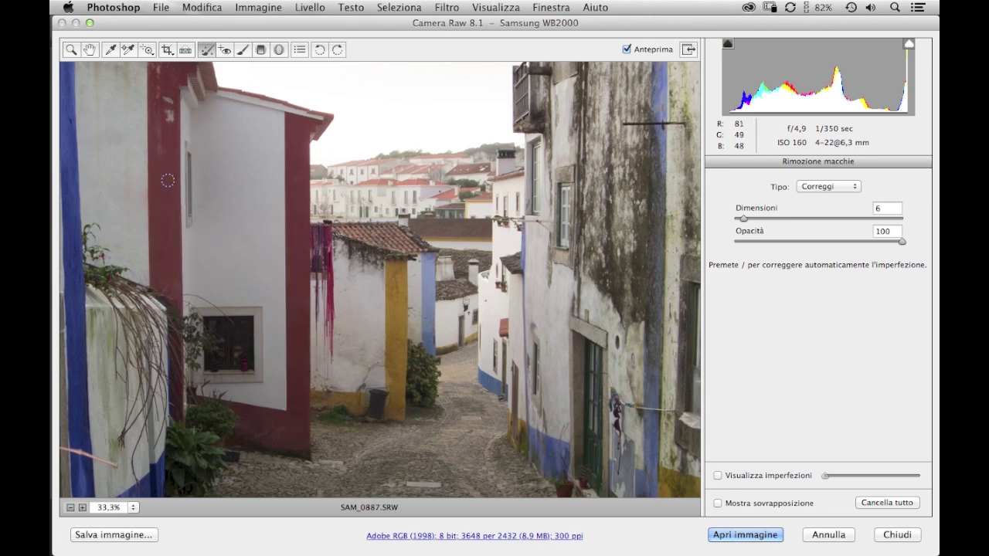
{"action": "key", "text": "v"}
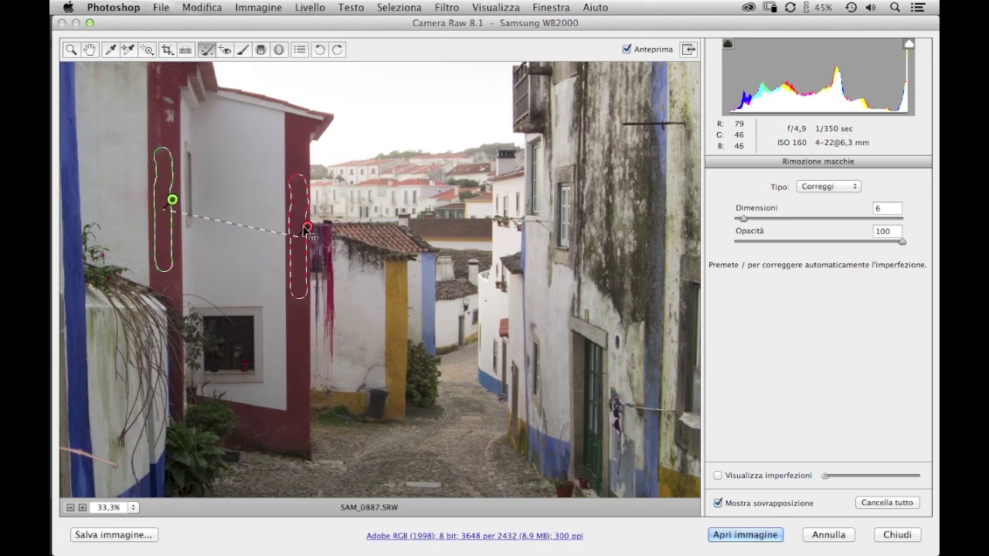
{"action": "left_click_drag", "start_coordinate": [154, 391], "coordinate": [253, 332]}
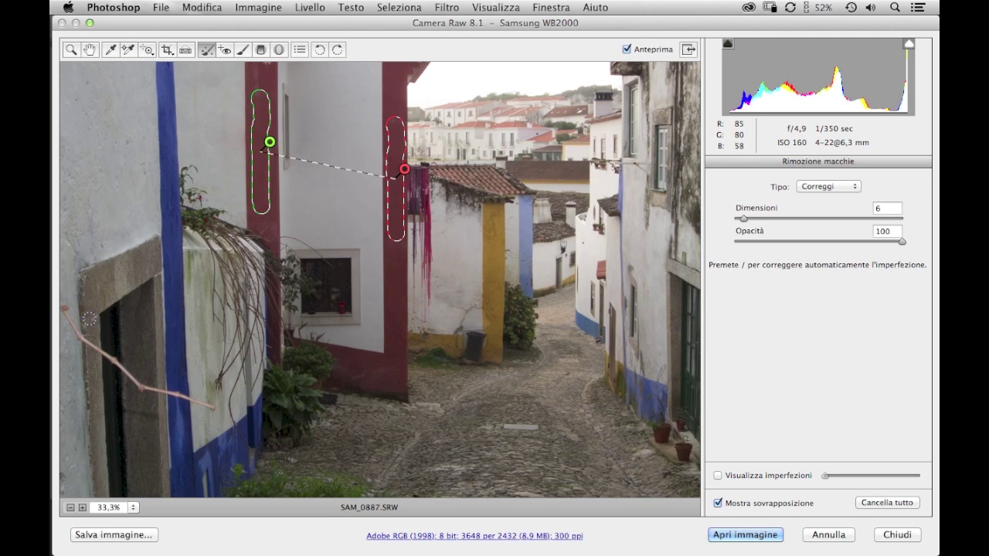
Patch the pink cable near the door, sourcing from lower along the door frame
{"action": "left_click_drag", "start_coordinate": [64, 309], "coordinate": [112, 363]}
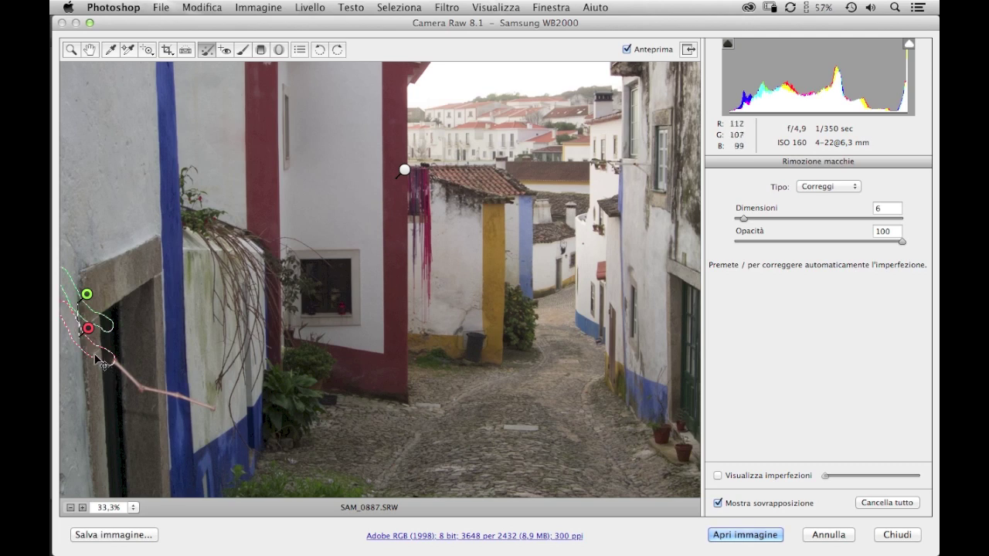
{"action": "mouse_move", "coordinate": [80, 301]}
{"action": "left_mouse_down"}
{"action": "mouse_move", "coordinate": [92, 312]}
{"action": "mouse_move", "coordinate": [100, 390]}
{"action": "mouse_move", "coordinate": [93, 386]}
{"action": "left_mouse_up"}
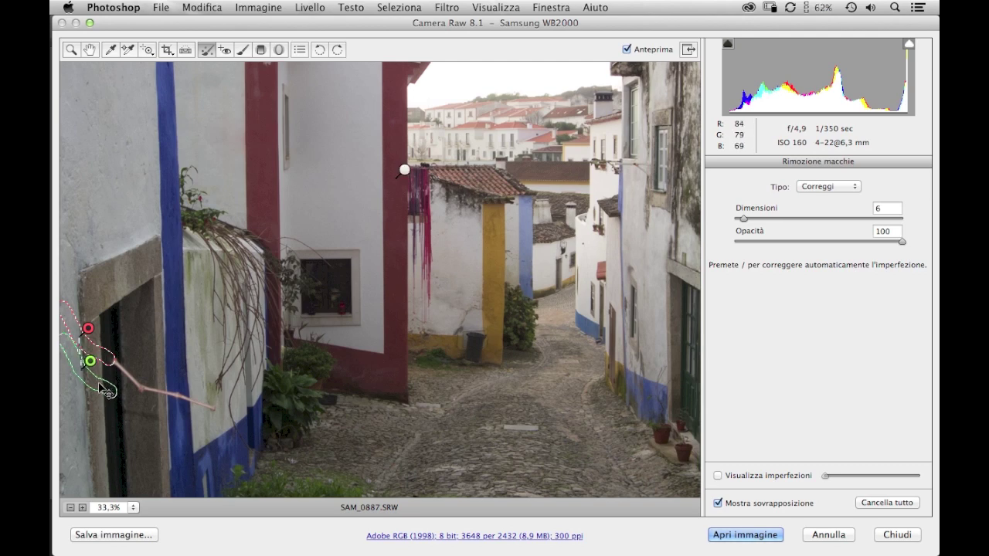
{"action": "left_click_drag", "start_coordinate": [94, 386], "coordinate": [91, 408]}
{"action": "key", "text": "v"}
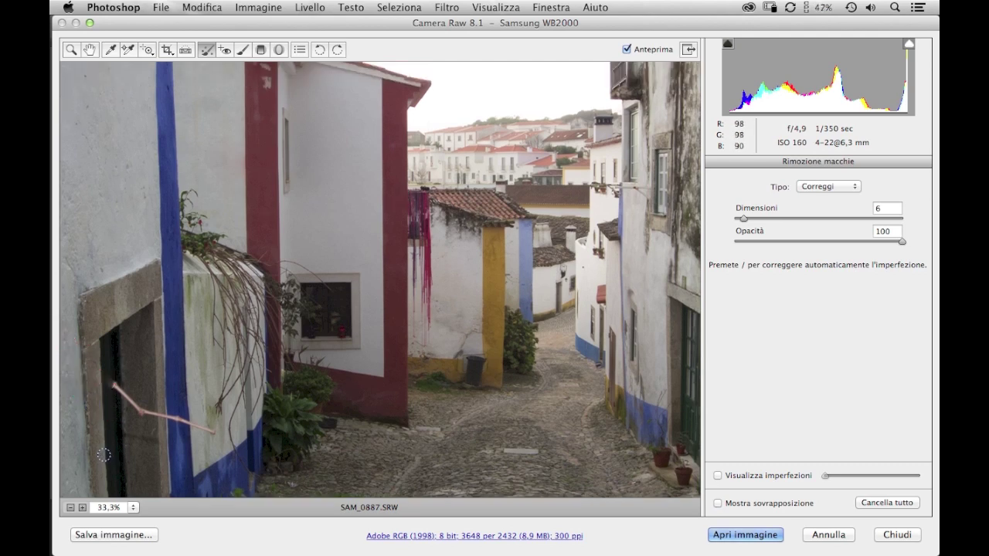
{"action": "key", "text": "v"}
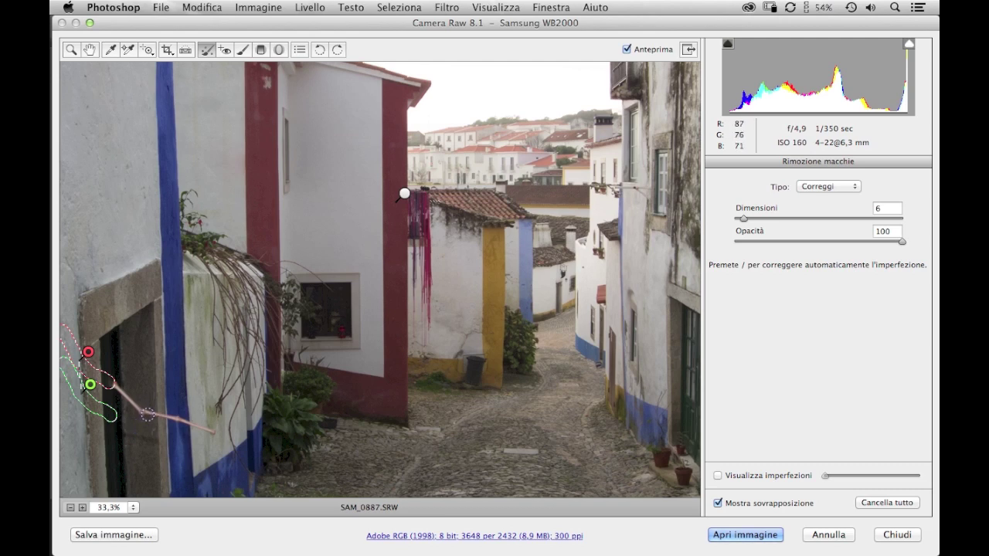
Patch the remaining stretches of pink cable across the white wall and review the result
{"action": "left_click_drag", "start_coordinate": [146, 413], "coordinate": [114, 385]}
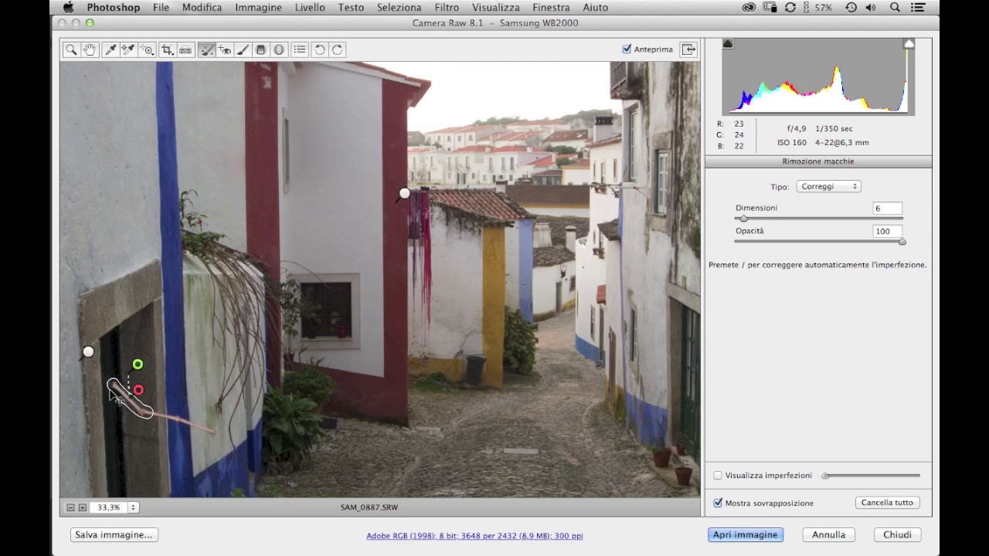
{"action": "key", "text": "v"}
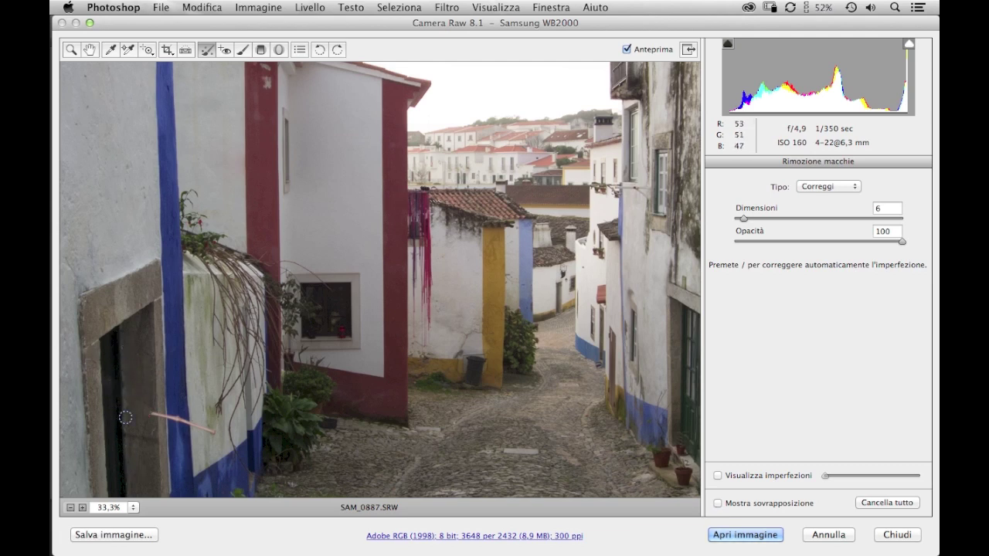
{"action": "key", "text": "v"}
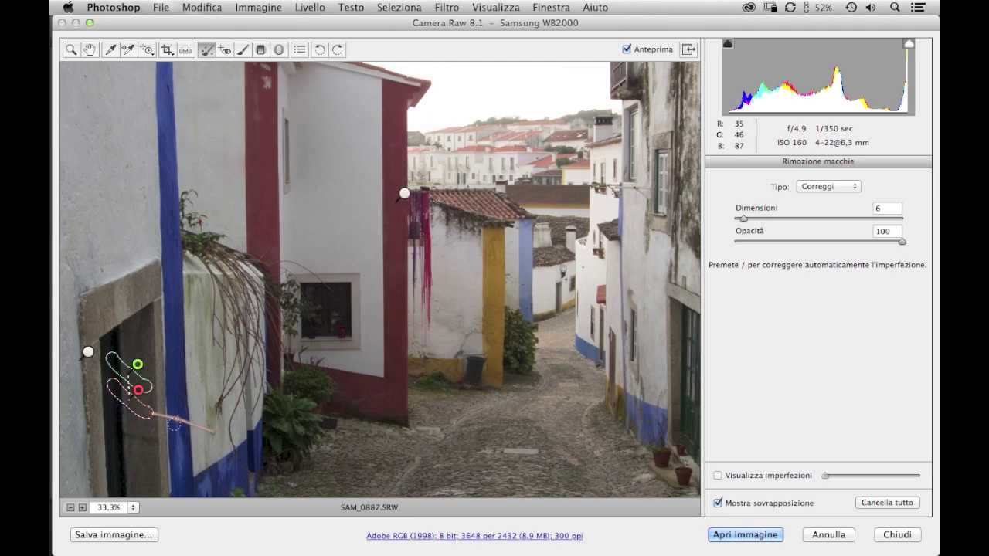
{"action": "left_click_drag", "start_coordinate": [211, 433], "coordinate": [155, 415]}
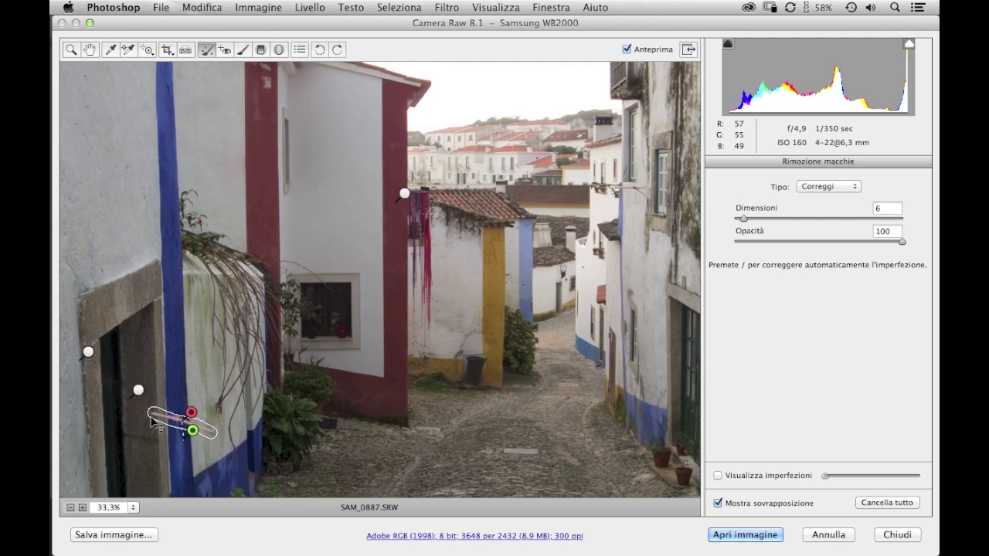
{"action": "key", "text": "v"}
{"action": "key", "text": "v"}
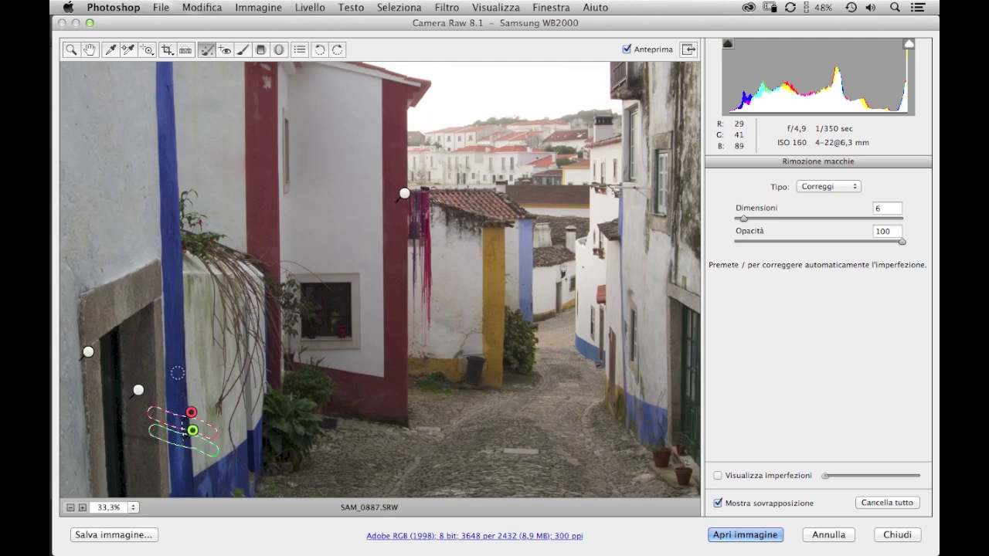
{"action": "left_click_drag", "start_coordinate": [177, 442], "coordinate": [174, 403]}
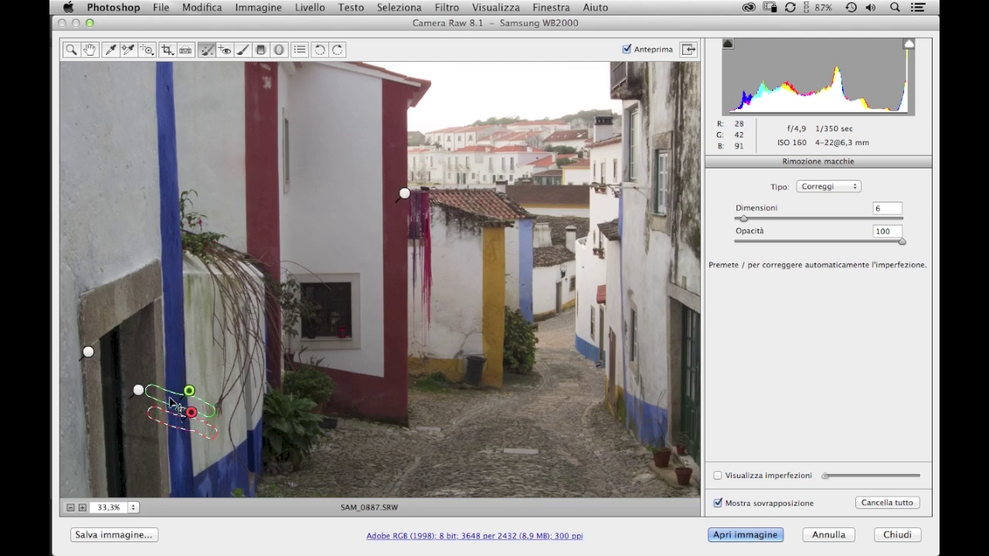
{"action": "key", "text": "v"}
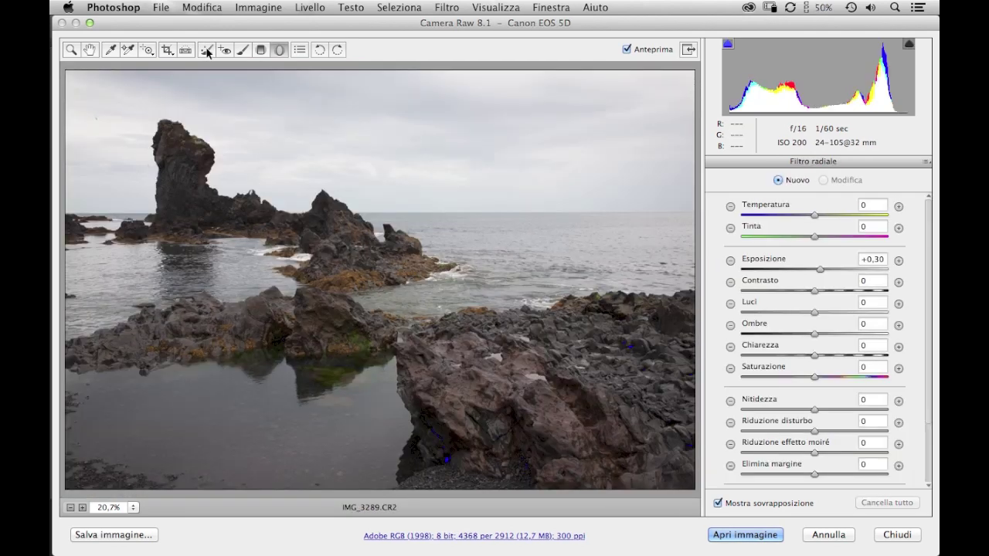
Select Spot Removal, zoom the coastline photo in three steps, and pan to the sky and horizon
{"action": "left_click", "coordinate": [207, 51]}
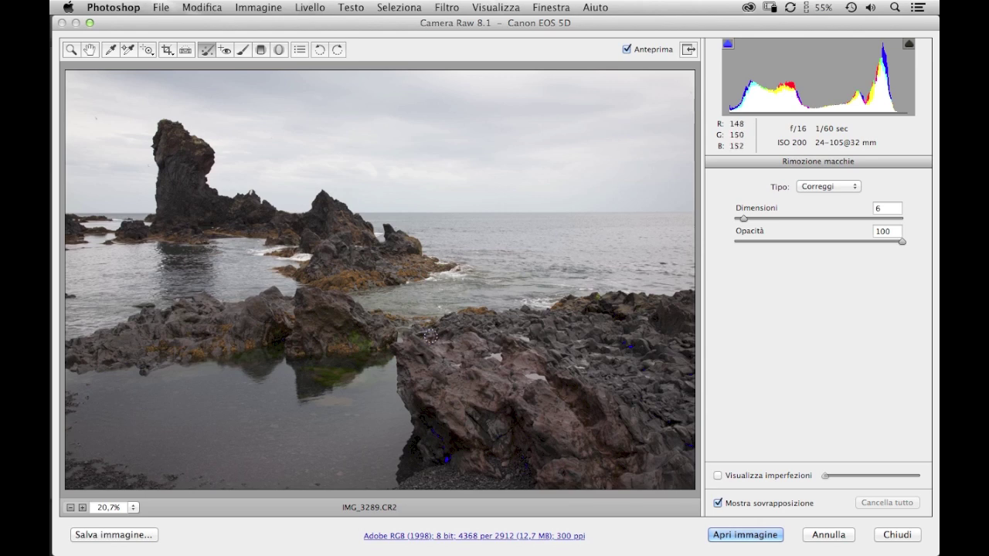
{"action": "left_click", "coordinate": [82, 507]}
{"action": "left_click", "coordinate": [83, 507]}
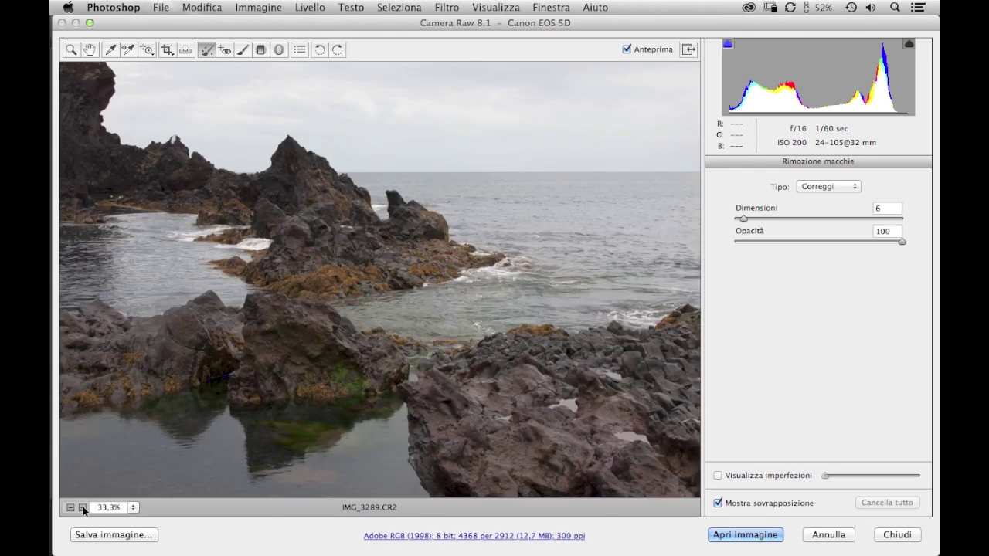
{"action": "left_click", "coordinate": [83, 507]}
{"action": "mouse_move", "coordinate": [485, 190]}
{"action": "left_mouse_down"}
{"action": "mouse_move", "coordinate": [500, 223]}
{"action": "mouse_move", "coordinate": [323, 257]}
{"action": "left_mouse_up"}
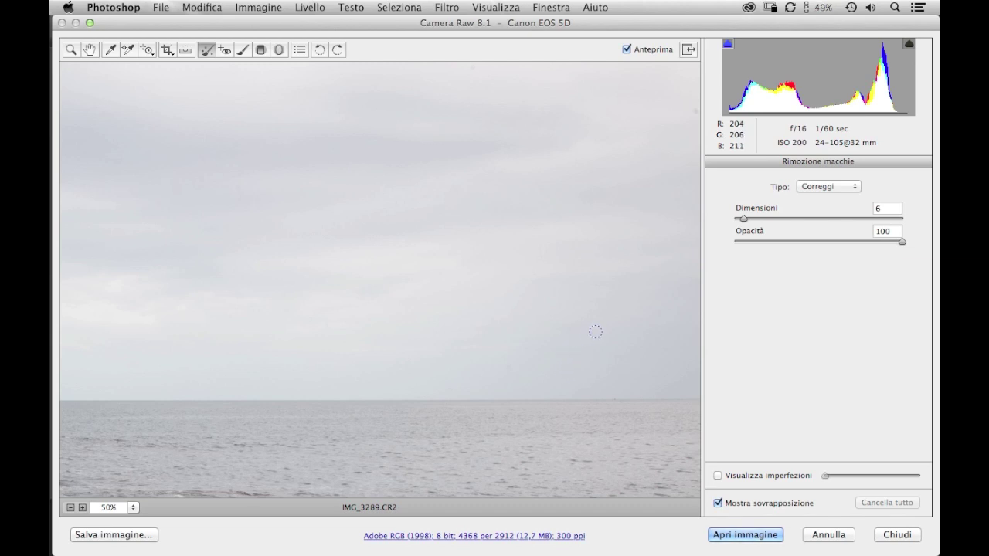
Turn on Visualize Spots at a near-maximum threshold and remove the top and right-edge dust spots
{"action": "left_click", "coordinate": [718, 476]}
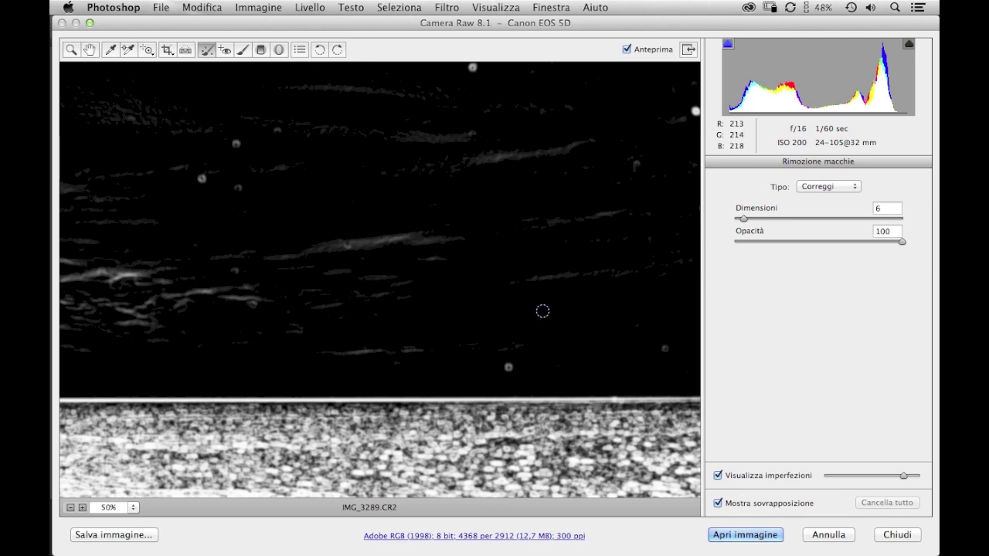
{"action": "left_click_drag", "start_coordinate": [903, 475], "coordinate": [911, 475]}
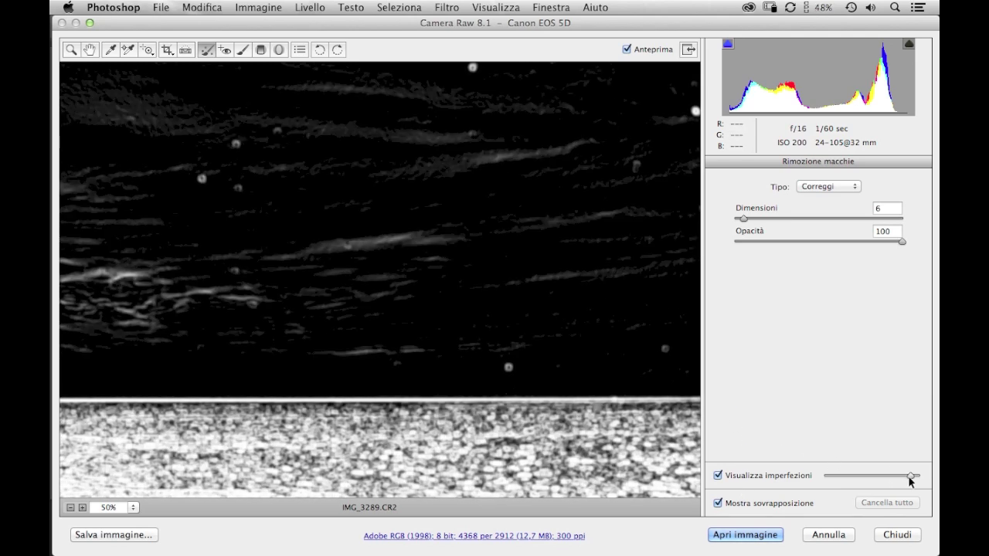
{"action": "left_click", "coordinate": [472, 69]}
{"action": "left_click", "coordinate": [694, 110]}
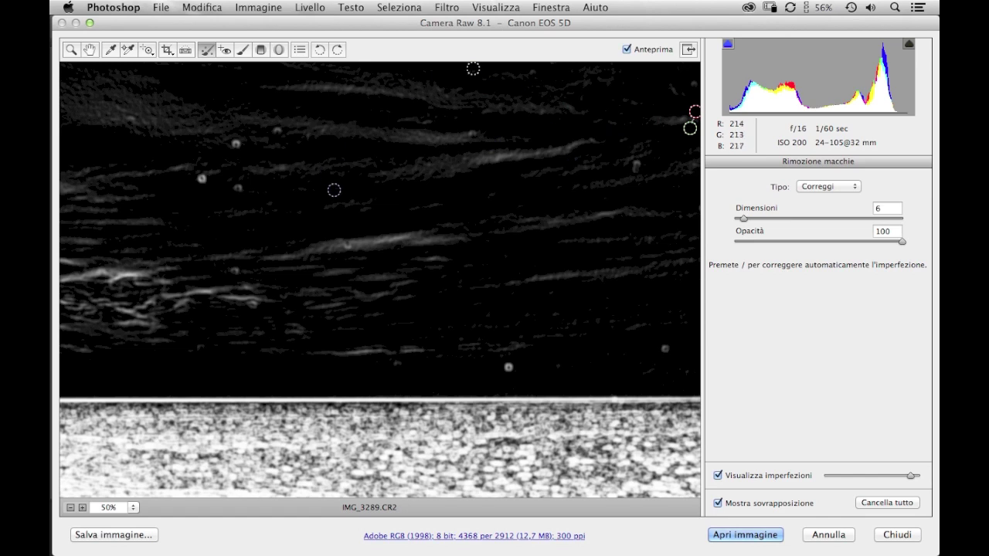
Remove the remaining six dust spots in the sky and right side, then hide the spot view and overlay
{"action": "left_click", "coordinate": [234, 146]}
{"action": "left_click", "coordinate": [202, 180]}
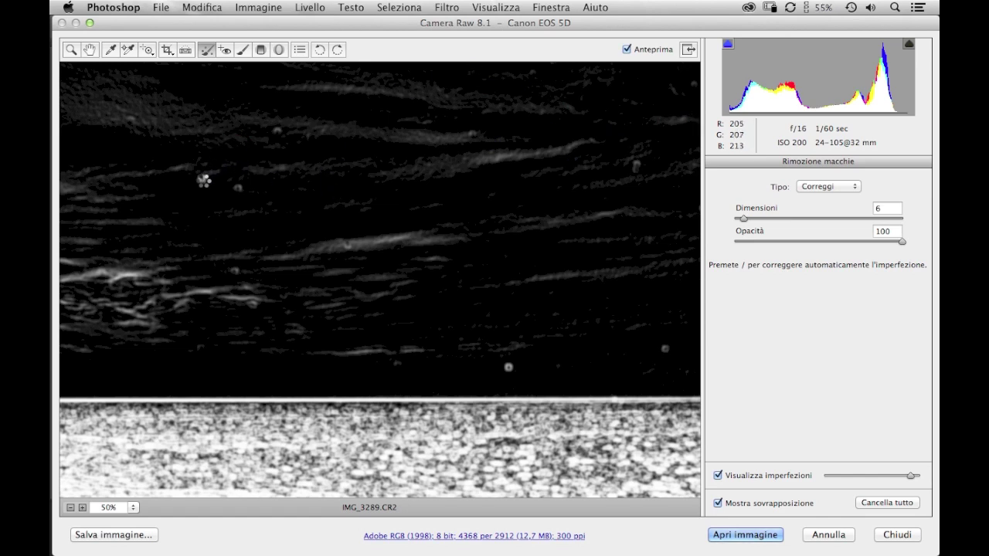
{"action": "left_click", "coordinate": [238, 189]}
{"action": "left_click", "coordinate": [236, 271]}
{"action": "left_click", "coordinate": [277, 131]}
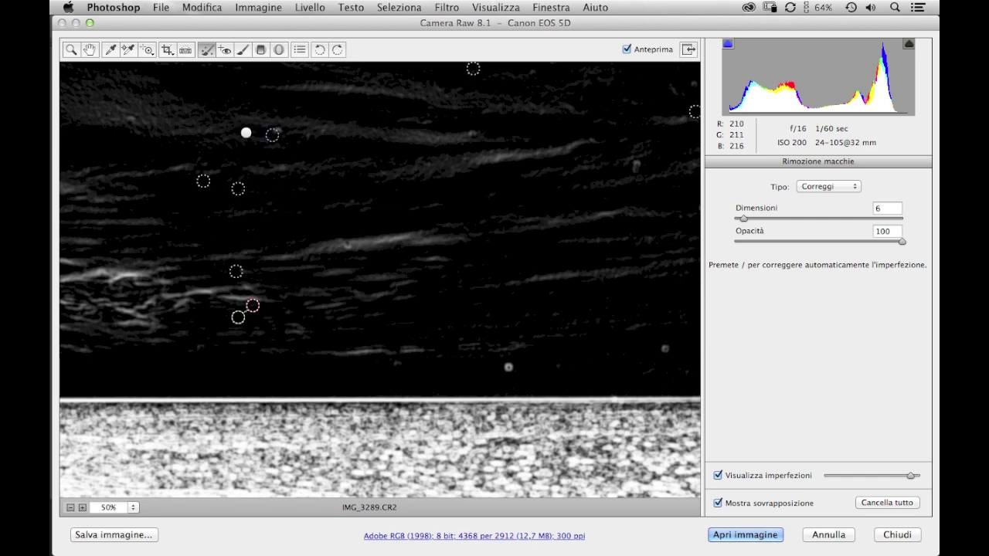
{"action": "left_click", "coordinate": [509, 369]}
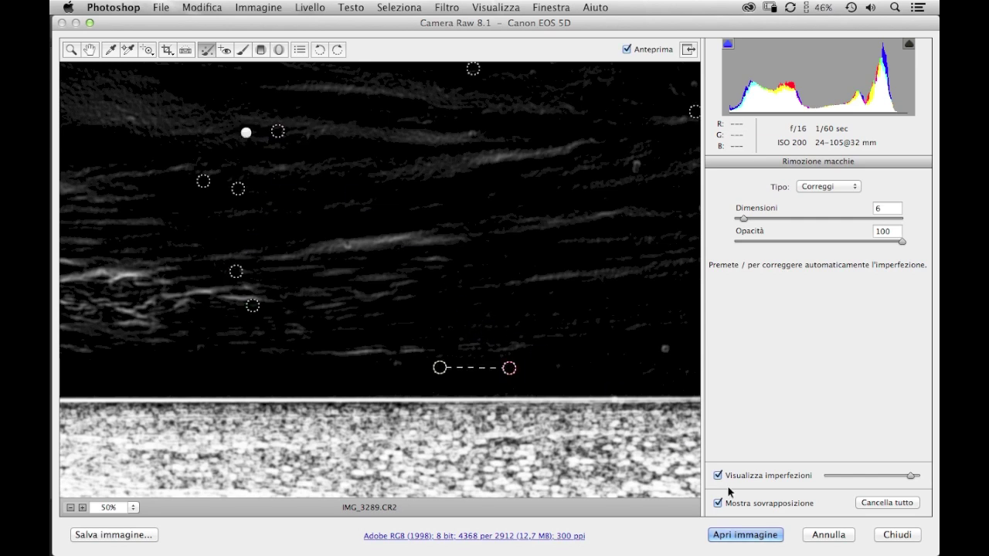
{"action": "key", "text": "y"}
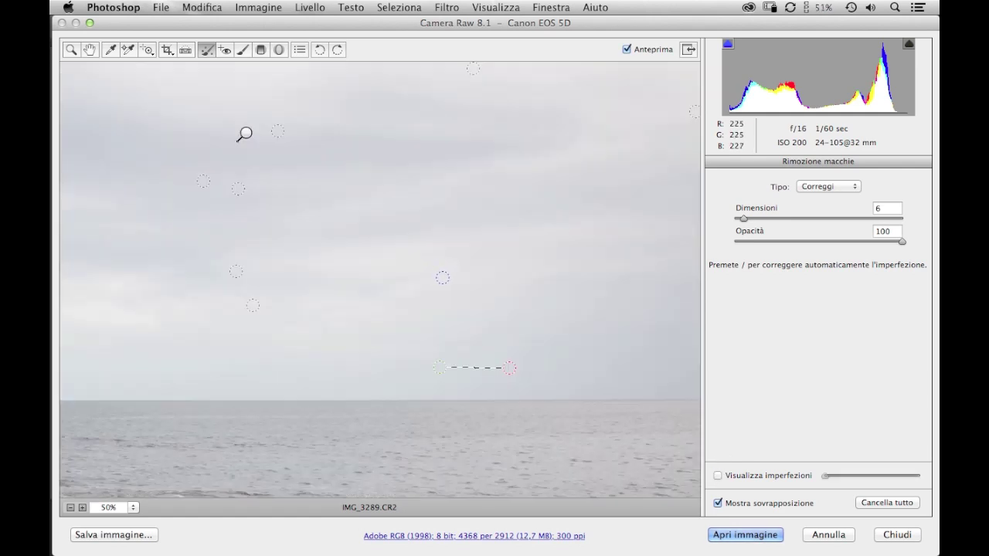
{"action": "key", "text": "v"}
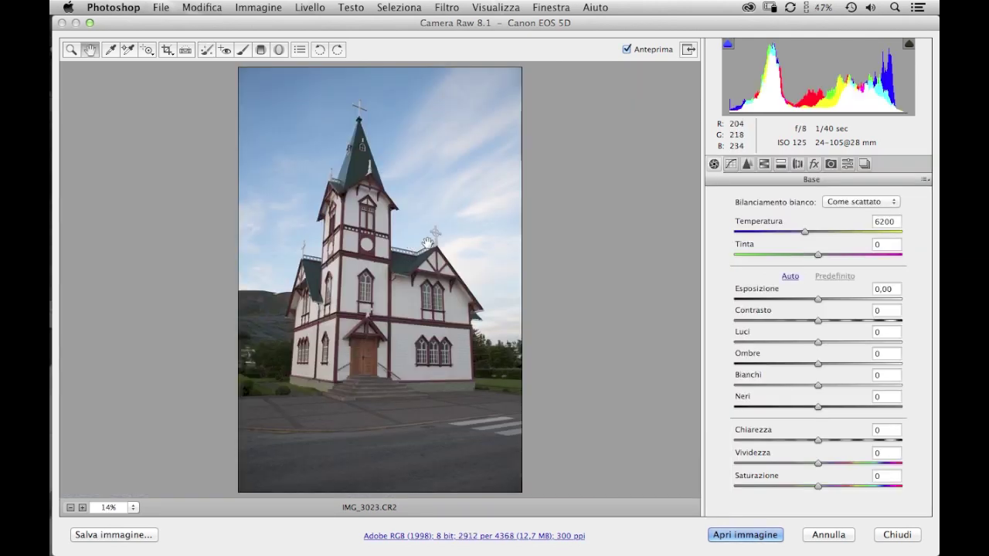
Enable the lens profile correction in Lens Corrections, toggling it off and on to compare
{"action": "left_click", "coordinate": [799, 164]}
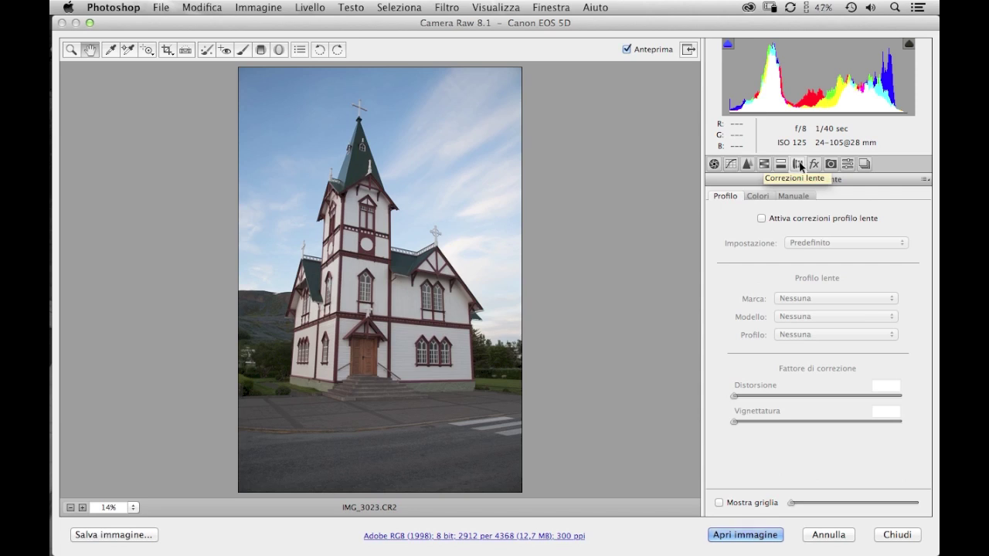
{"action": "left_click", "coordinate": [762, 219]}
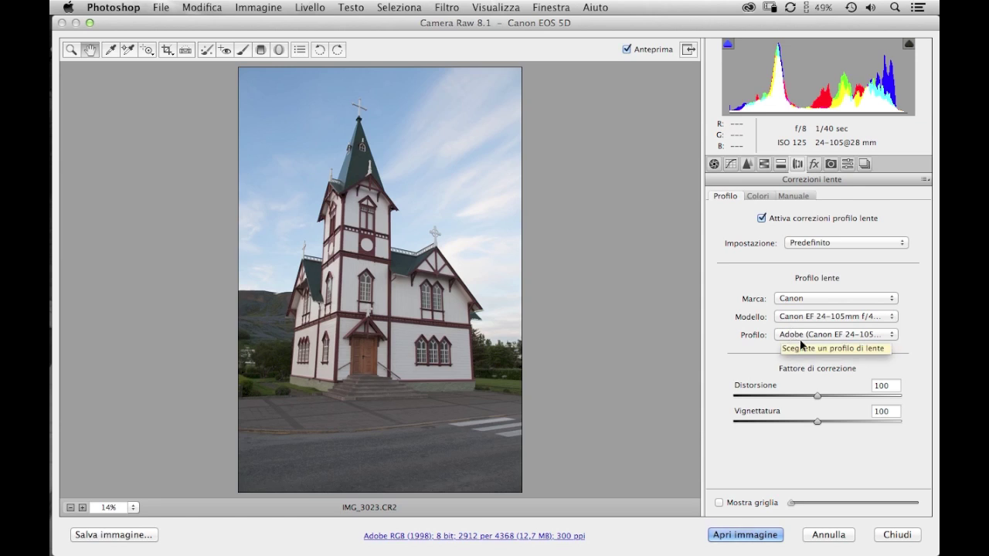
{"action": "left_click", "coordinate": [762, 219]}
{"action": "left_click", "coordinate": [762, 218]}
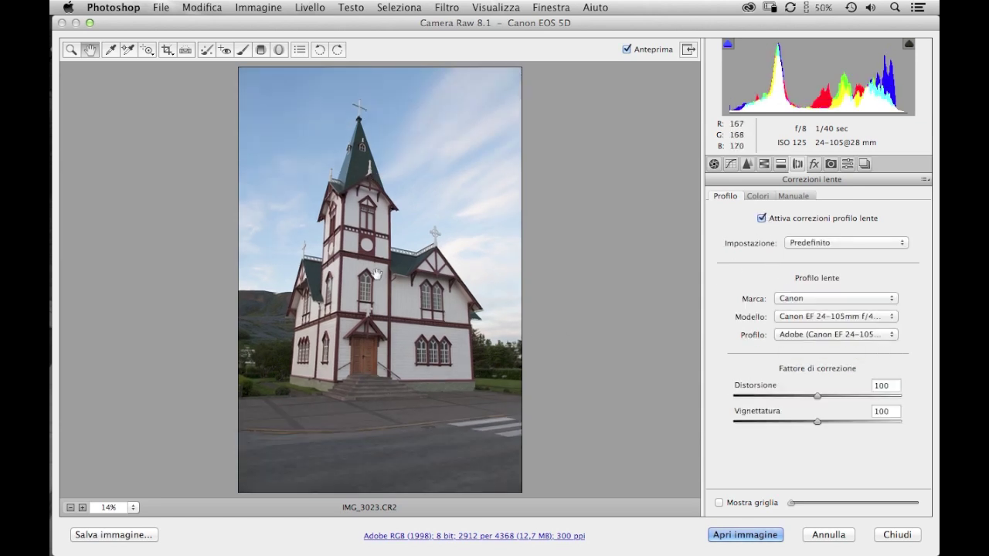
{"action": "left_click", "coordinate": [762, 219]}
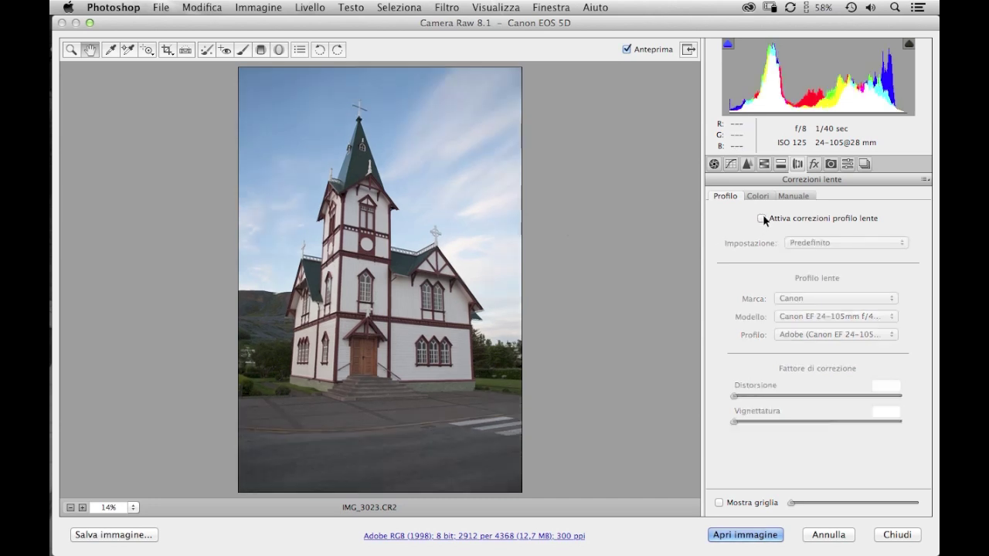
{"action": "left_click", "coordinate": [763, 218]}
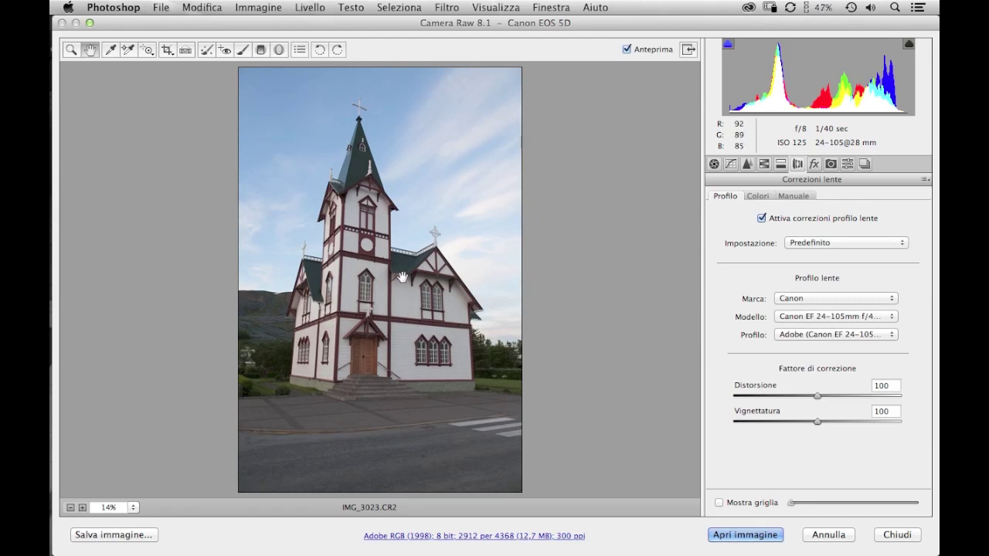
{"action": "left_click", "coordinate": [803, 199]}
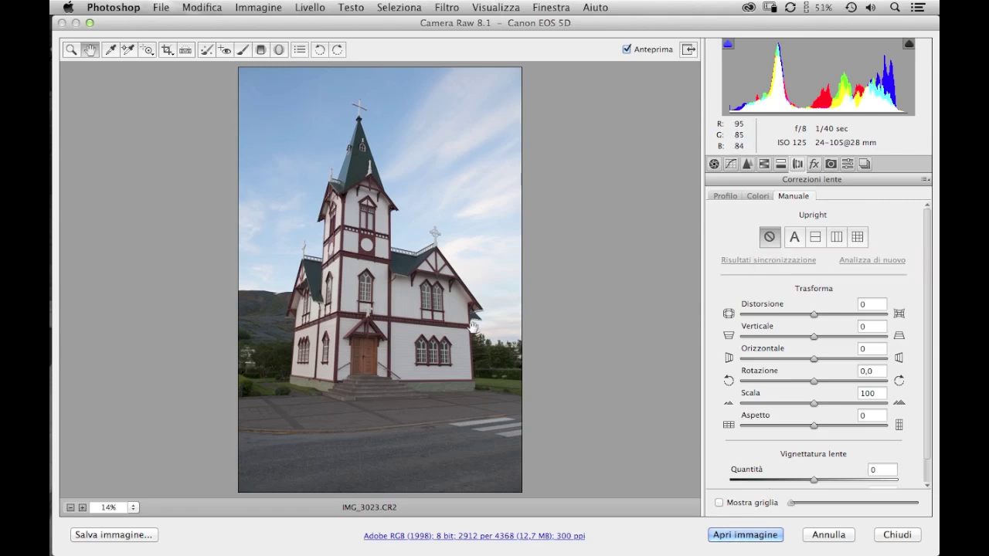
Try the Auto and Level Upright corrections, comparing each against the uncorrected photo
{"action": "left_click", "coordinate": [796, 239]}
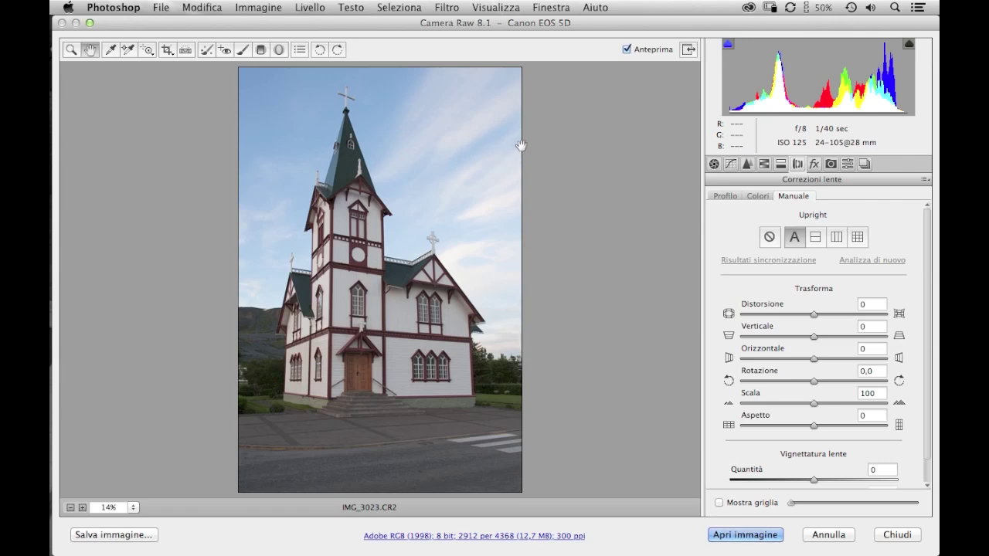
{"action": "left_click", "coordinate": [771, 237]}
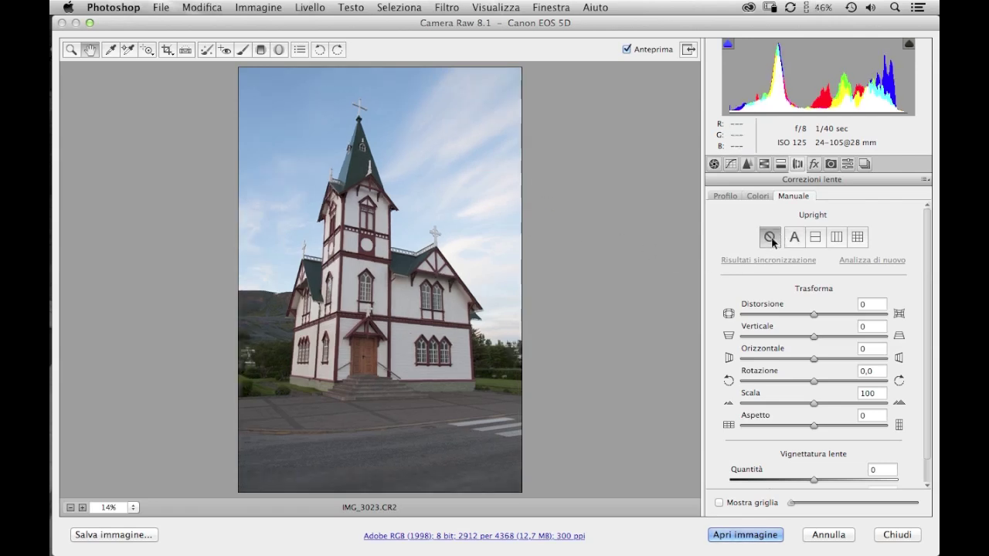
{"action": "left_click", "coordinate": [795, 239]}
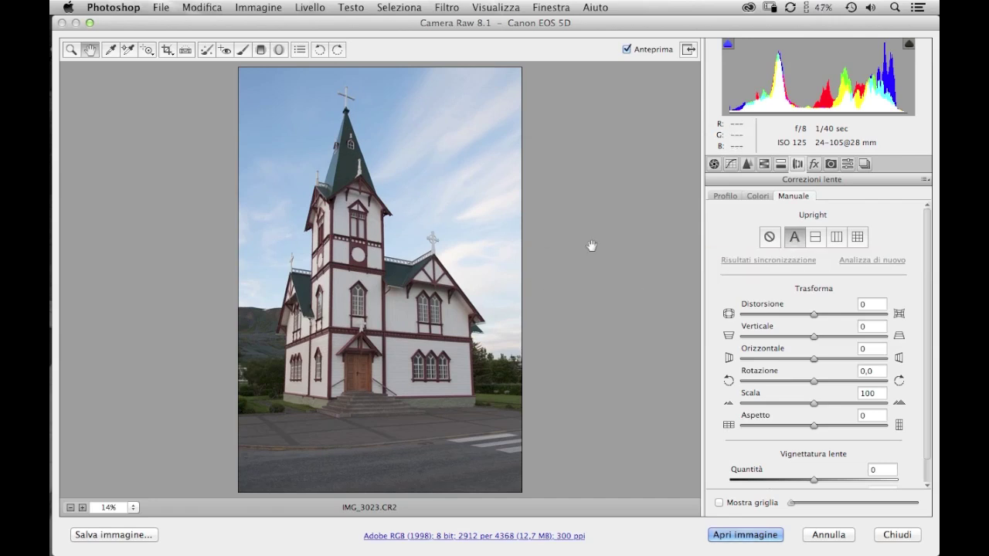
{"action": "left_click", "coordinate": [818, 241]}
{"action": "left_click", "coordinate": [769, 237]}
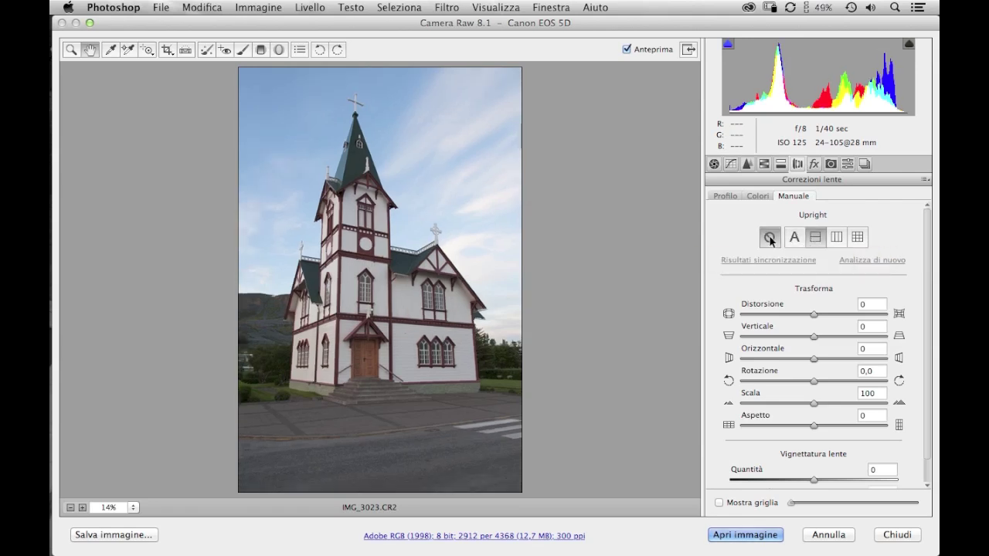
{"action": "left_click", "coordinate": [814, 237]}
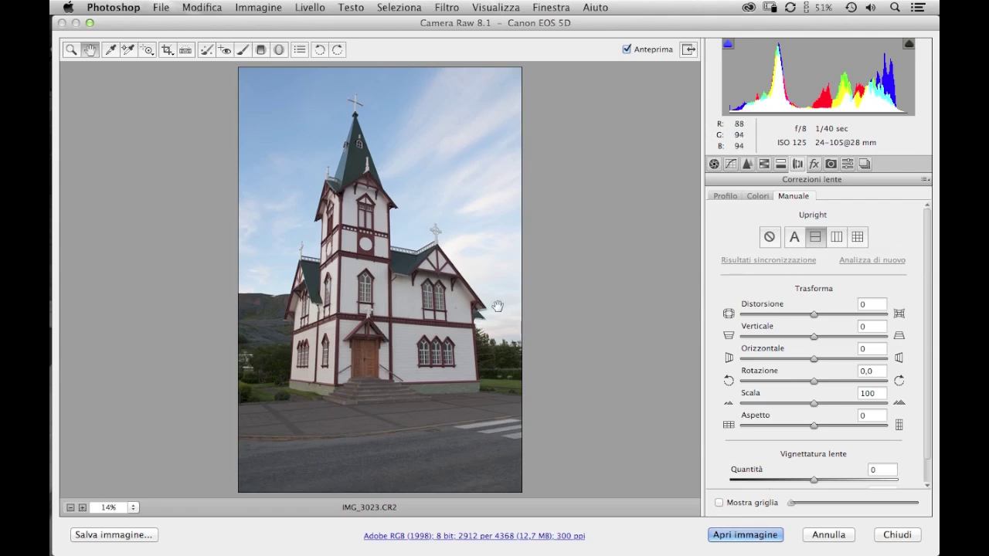
Try Vertical and Auto Upright, then settle on Full Upright and nudge Aspect up
{"action": "left_click", "coordinate": [839, 239]}
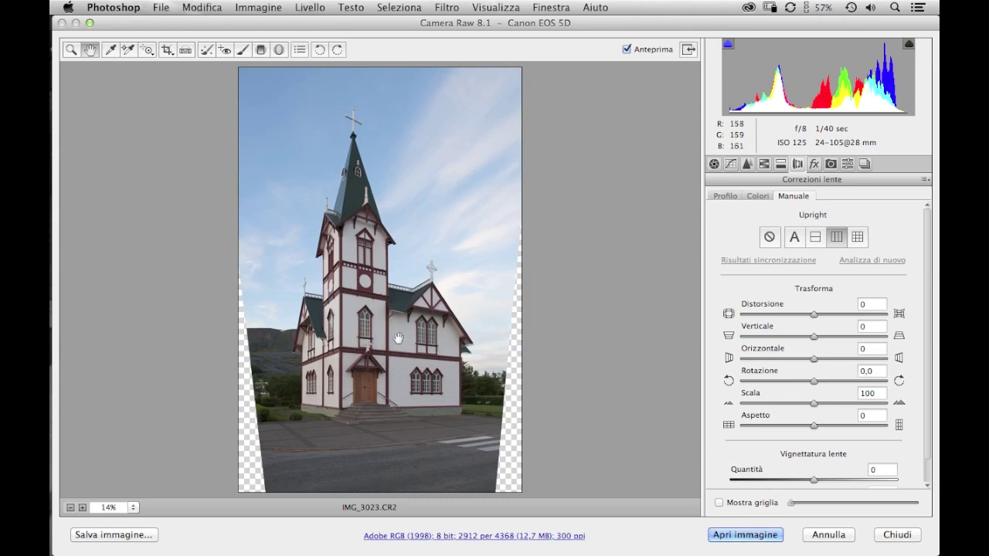
{"action": "left_click", "coordinate": [799, 239]}
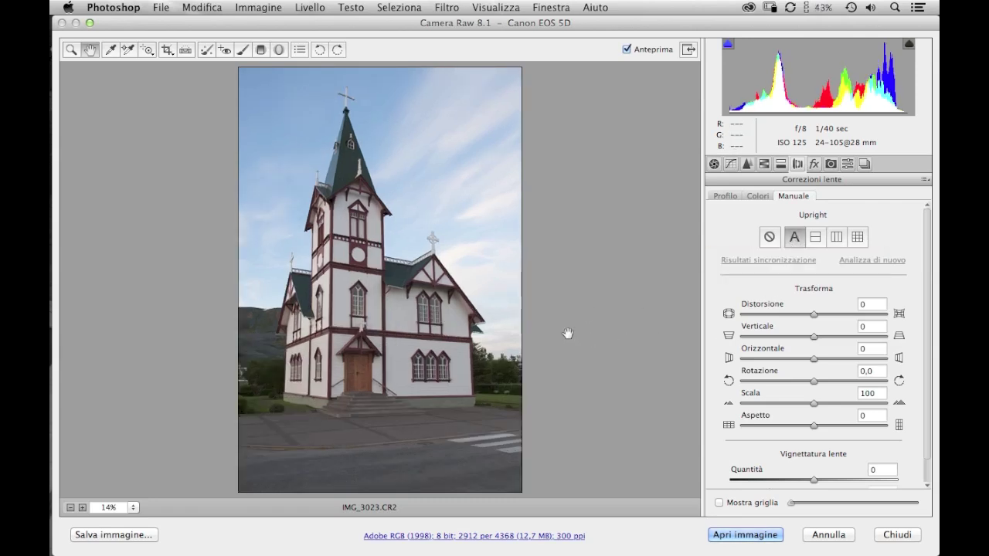
{"action": "left_click", "coordinate": [857, 237]}
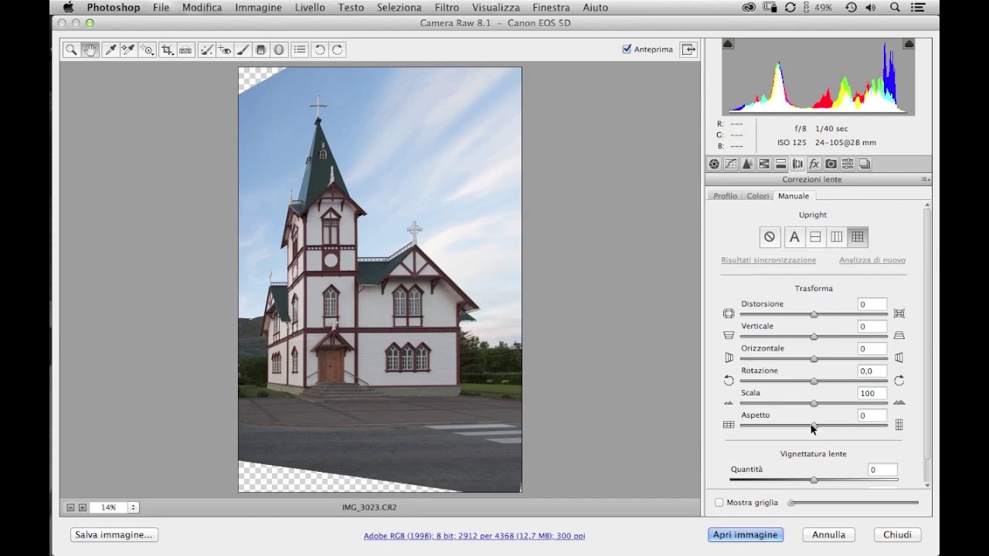
{"action": "left_click_drag", "start_coordinate": [815, 428], "coordinate": [821, 430]}
Raise Aspect to +30 and check the church's verticals against the grid overlay
{"action": "key", "text": "Up"}
{"action": "key", "text": "Up"}
{"action": "key", "text": "Up"}
{"action": "key", "text": "Up"}
{"action": "key", "text": "Up"}
{"action": "key", "text": "Up"}
{"action": "key", "text": "Up"}
{"action": "key", "text": "Up"}
{"action": "key", "text": "Up"}
{"action": "key", "text": "Up"}
{"action": "key", "text": "Up"}
{"action": "key", "text": "Up"}
{"action": "key", "text": "Up"}
{"action": "key", "text": "Up"}
{"action": "key", "text": "Up"}
{"action": "key", "text": "Up"}
{"action": "key", "text": "Up"}
{"action": "key", "text": "Up"}
{"action": "key", "text": "Up"}
{"action": "key", "text": "Up"}
{"action": "key", "text": "Up"}
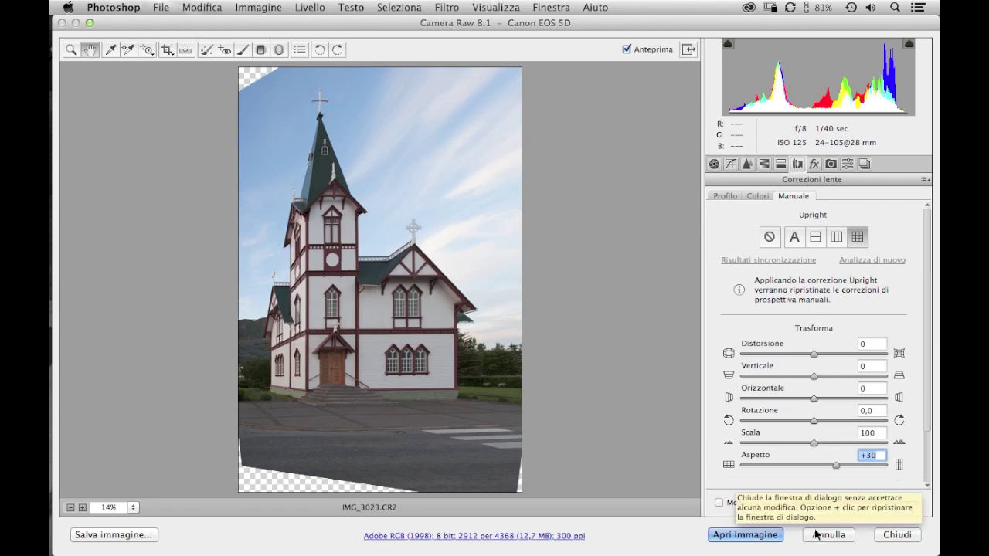
{"action": "scroll", "coordinate": [922, 452], "scroll_direction": "down", "scroll_amount": 3}
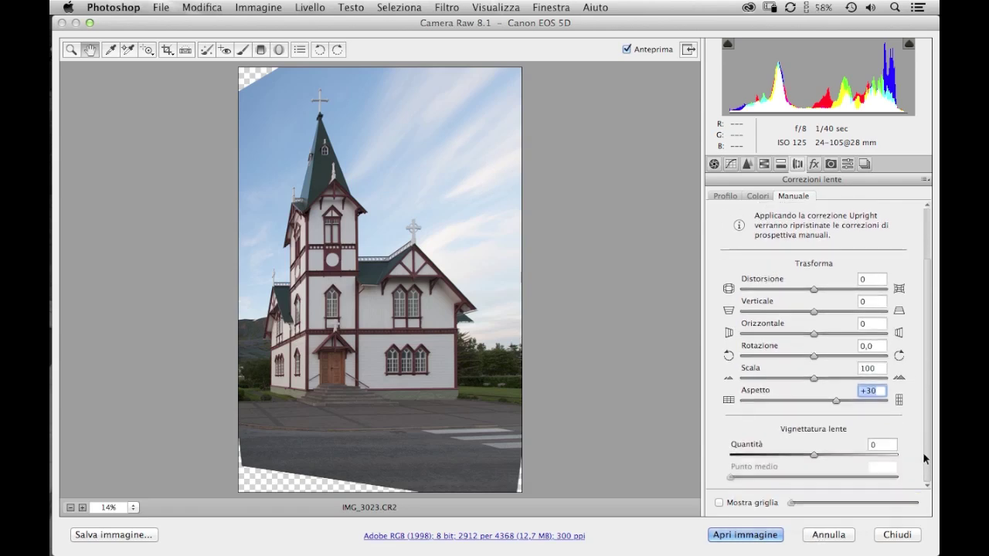
{"action": "left_click", "coordinate": [719, 502]}
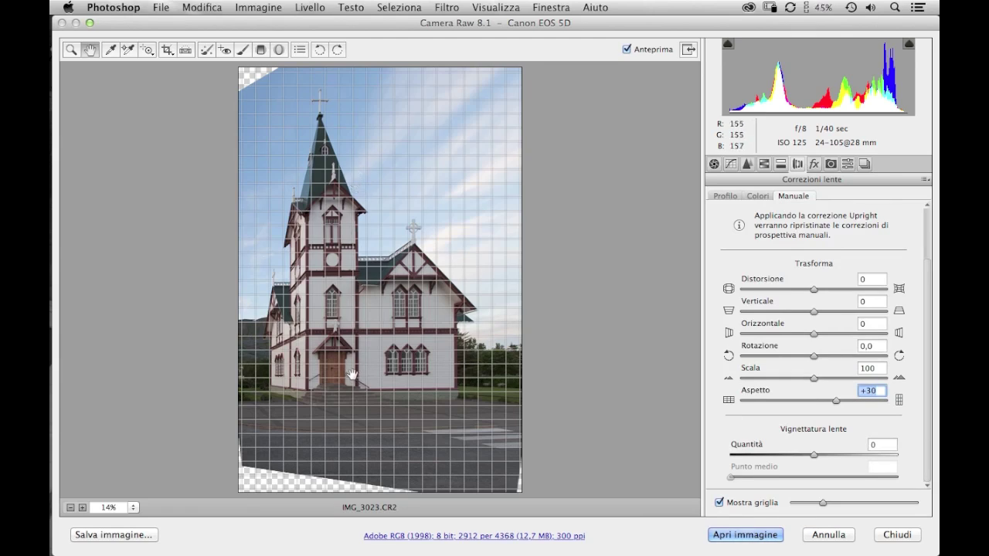
{"action": "left_click", "coordinate": [743, 503]}
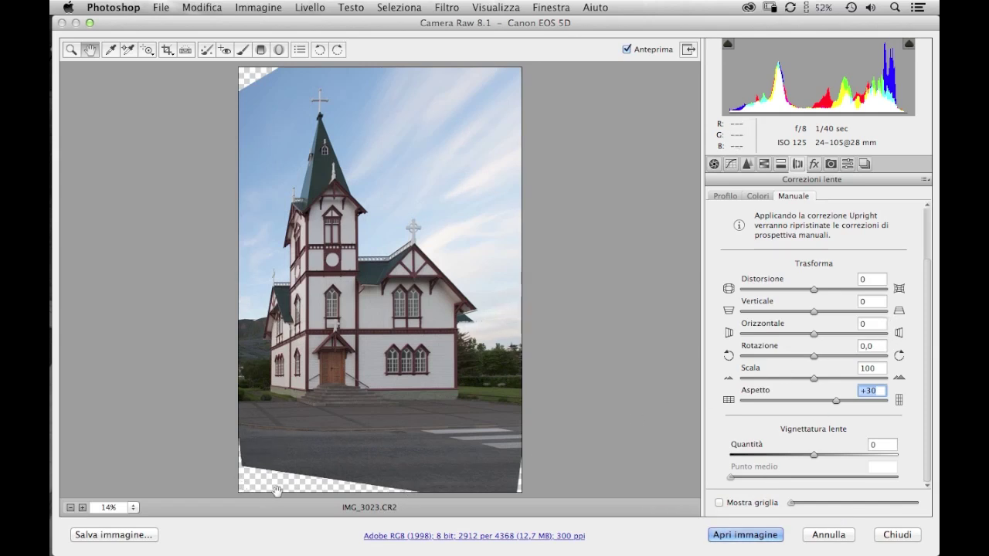
{"action": "left_click", "coordinate": [166, 49]}
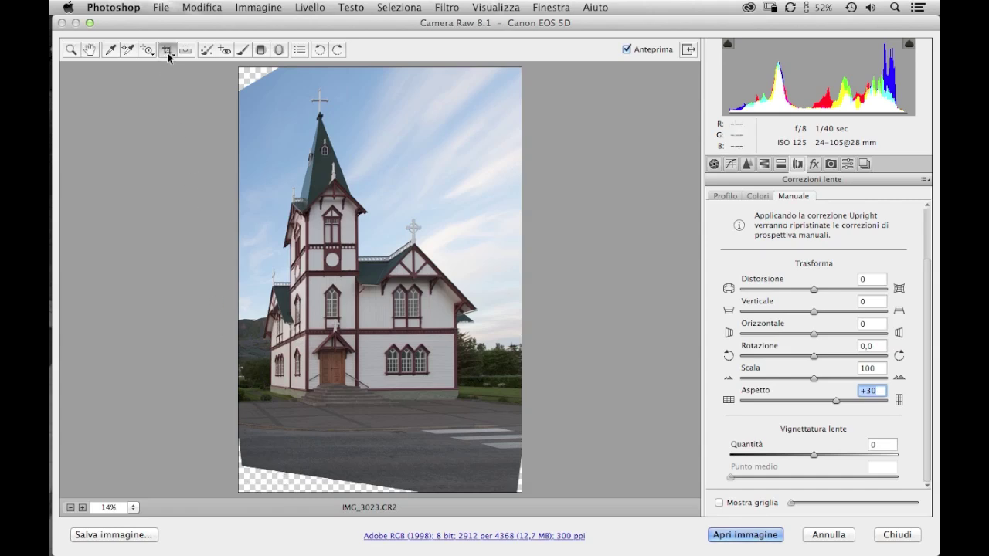
Cancel a trial crop and open the full uncropped church photo in Photoshop
{"action": "left_click_drag", "start_coordinate": [265, 88], "coordinate": [543, 475]}
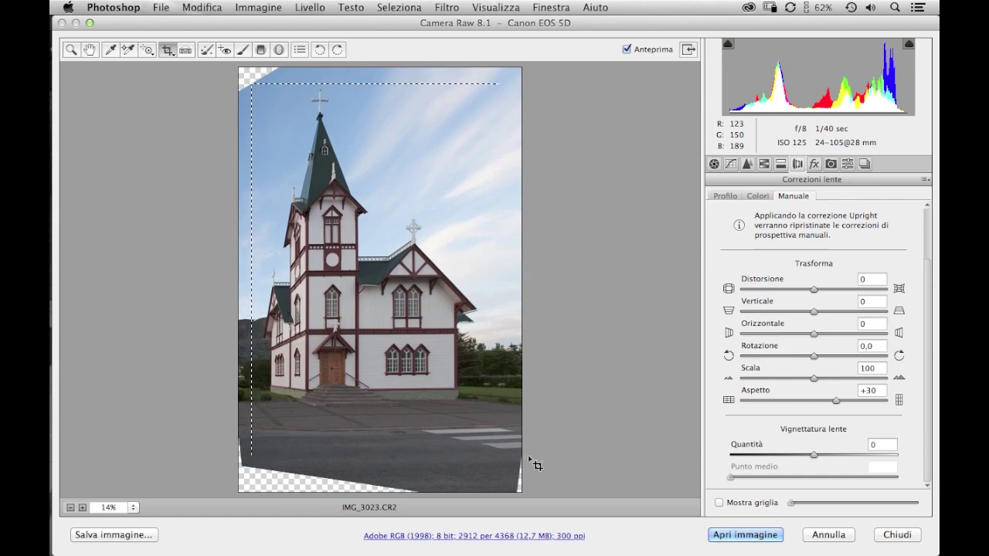
{"action": "key", "text": "Escape"}
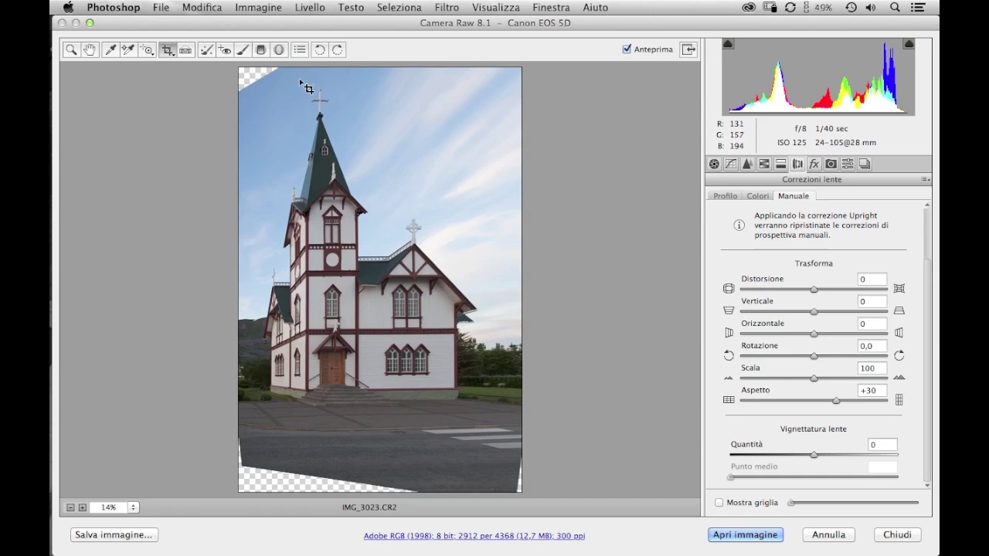
{"action": "left_click", "coordinate": [742, 535]}
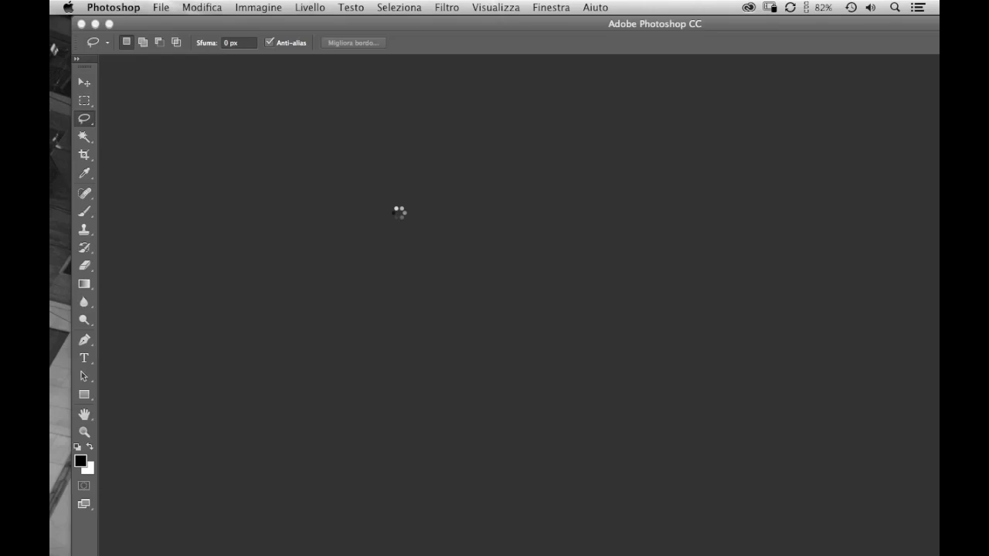
Content-aware fill the transparent top-left corner, deselect, and fit the church image on screen
{"action": "mouse_move", "coordinate": [438, 237]}
{"action": "left_mouse_down"}
{"action": "mouse_move", "coordinate": [429, 212]}
{"action": "mouse_move", "coordinate": [463, 204]}
{"action": "mouse_move", "coordinate": [439, 238]}
{"action": "left_mouse_up"}
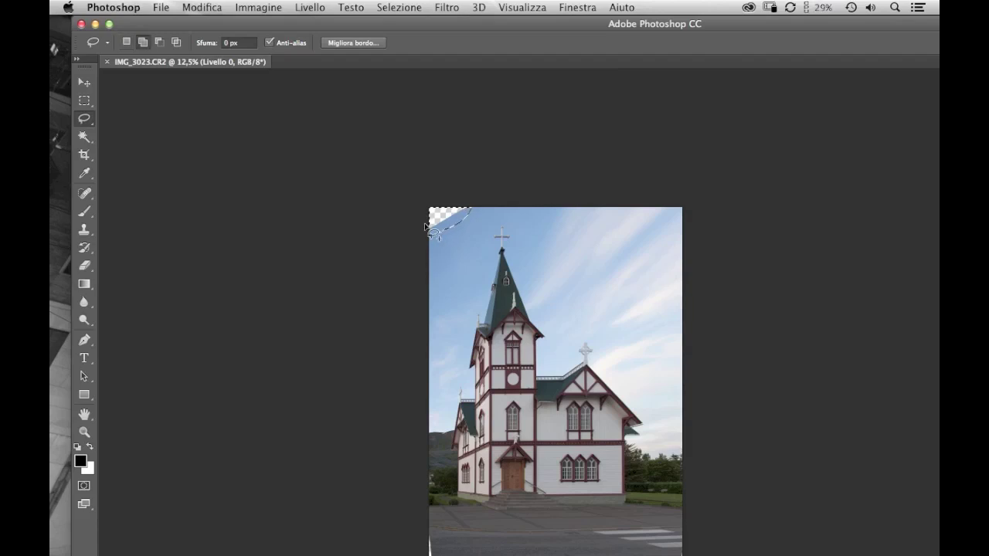
{"action": "key", "text": "shift+BackSpace"}
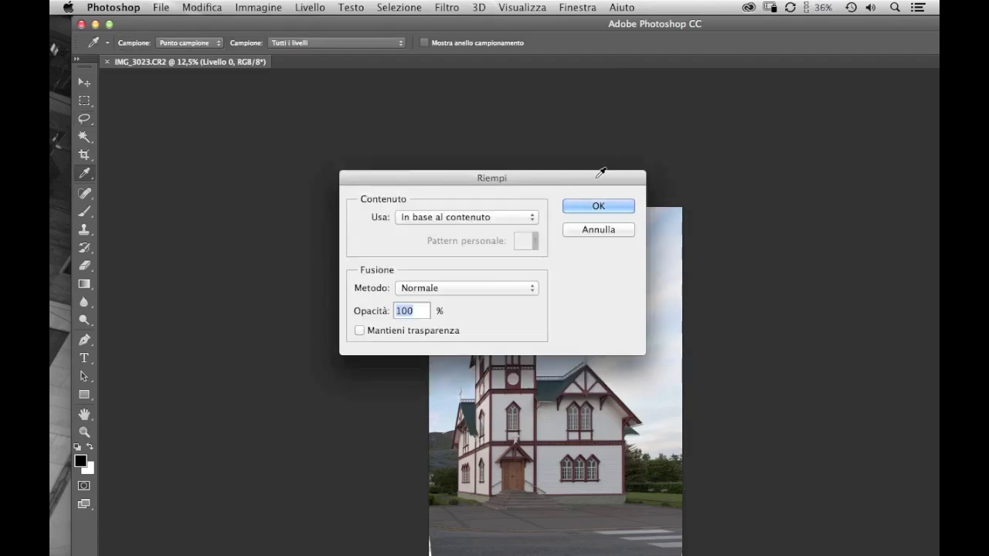
{"action": "left_click_drag", "start_coordinate": [598, 173], "coordinate": [776, 178]}
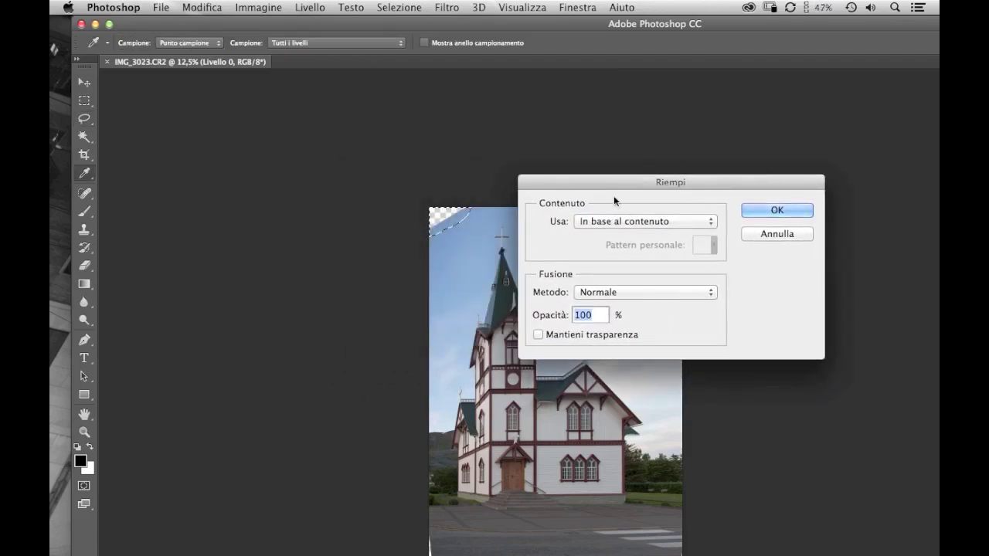
{"action": "left_click", "coordinate": [776, 211]}
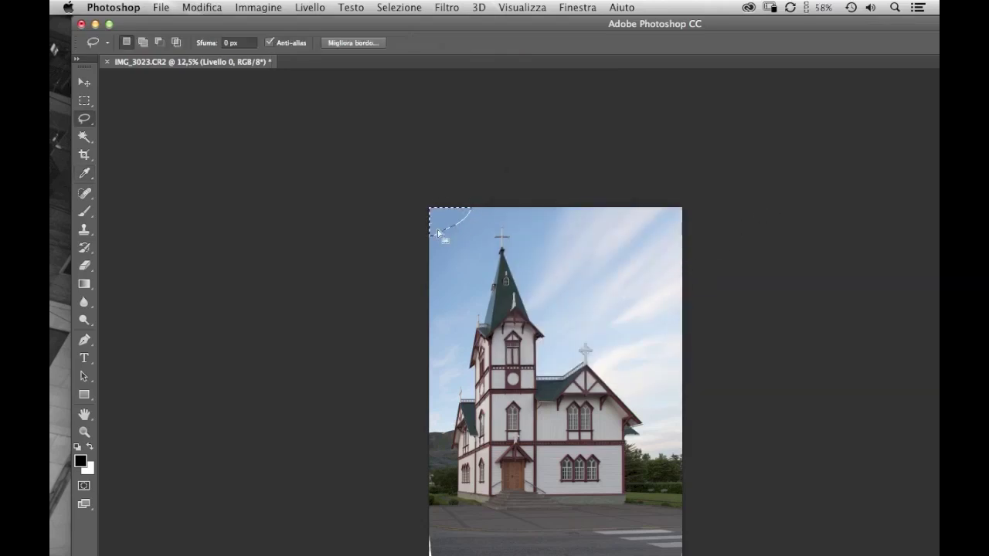
{"action": "key", "text": "ctrl+d"}
{"action": "key", "text": "ctrl+plus"}
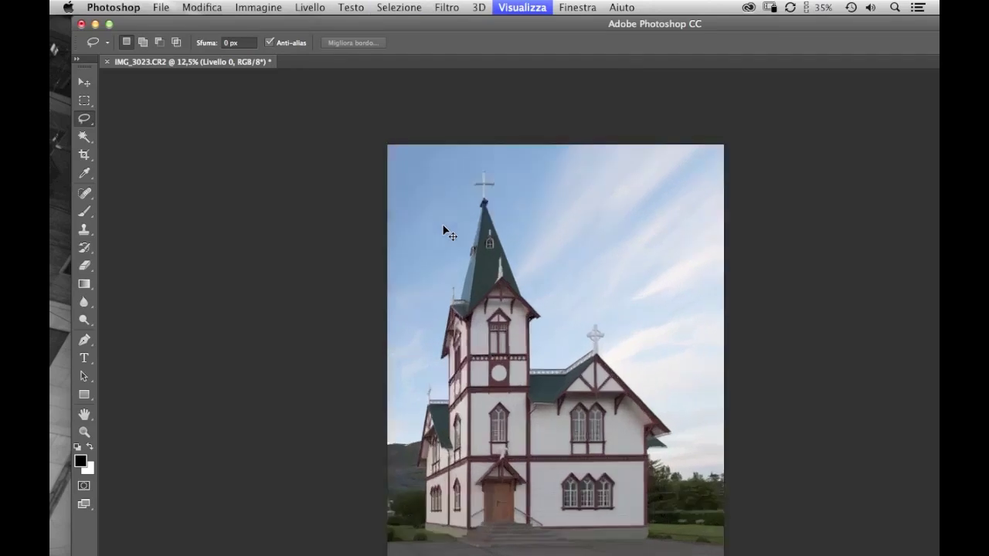
{"action": "scroll", "coordinate": [444, 232], "scroll_direction": "up", "scroll_amount": 5}
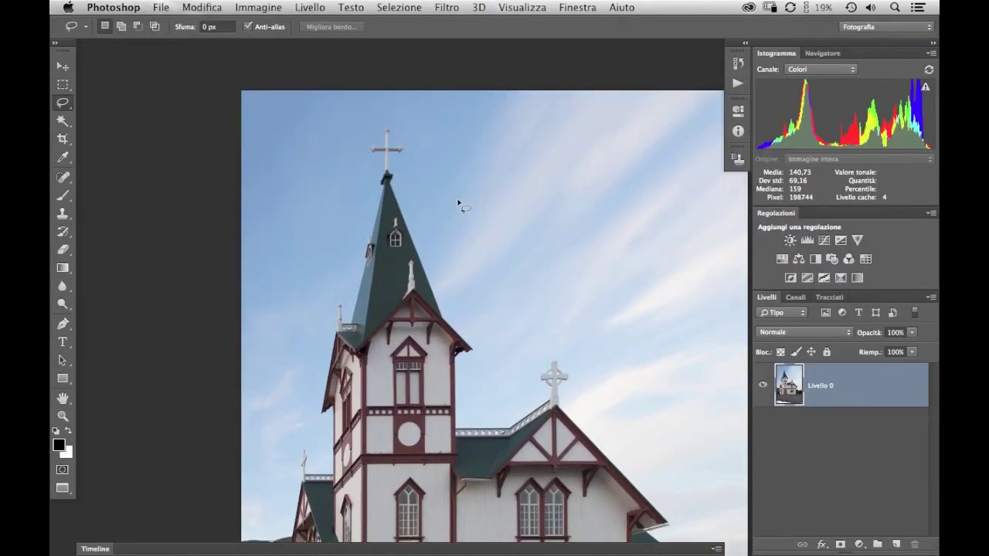
{"action": "double_click", "coordinate": [64, 398]}
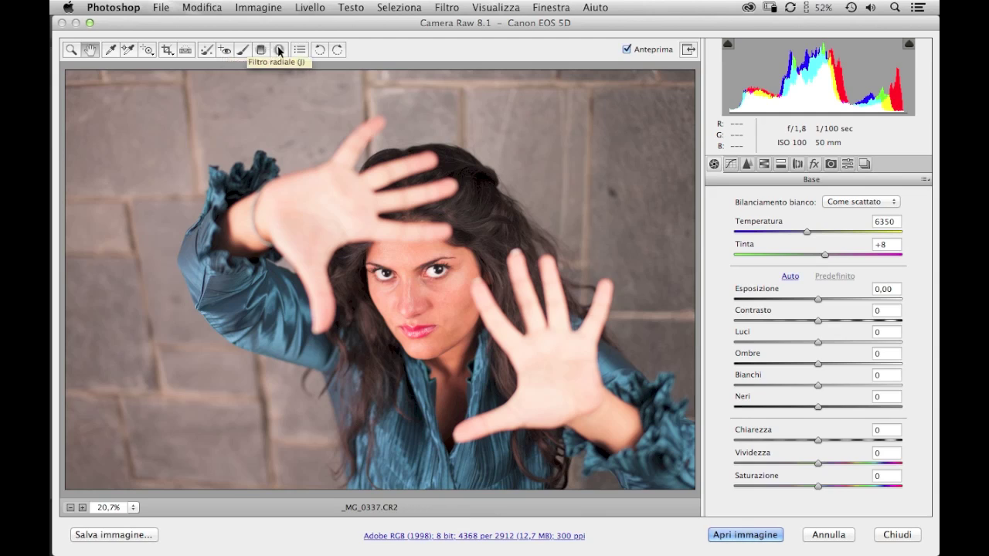
Draw a radial filter ellipse and center it on the woman's face
{"action": "left_click", "coordinate": [279, 49]}
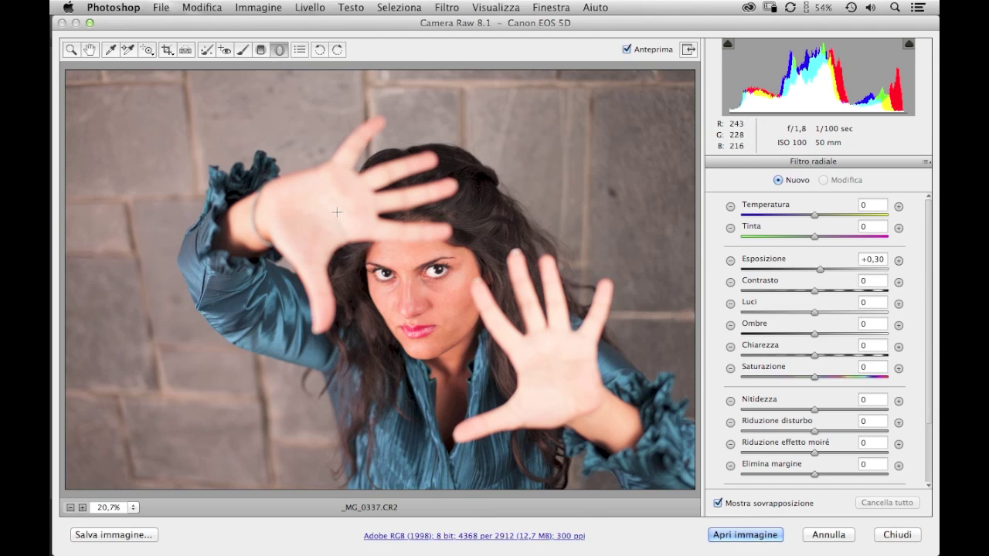
{"action": "left_click_drag", "start_coordinate": [338, 212], "coordinate": [485, 348]}
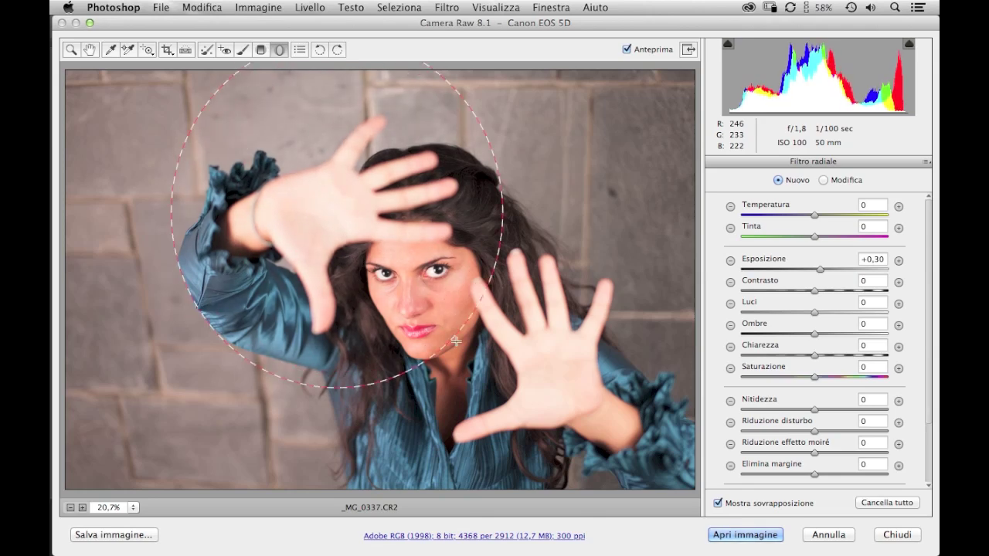
{"action": "left_click_drag", "start_coordinate": [485, 348], "coordinate": [478, 317]}
{"action": "left_click_drag", "start_coordinate": [336, 211], "coordinate": [413, 289]}
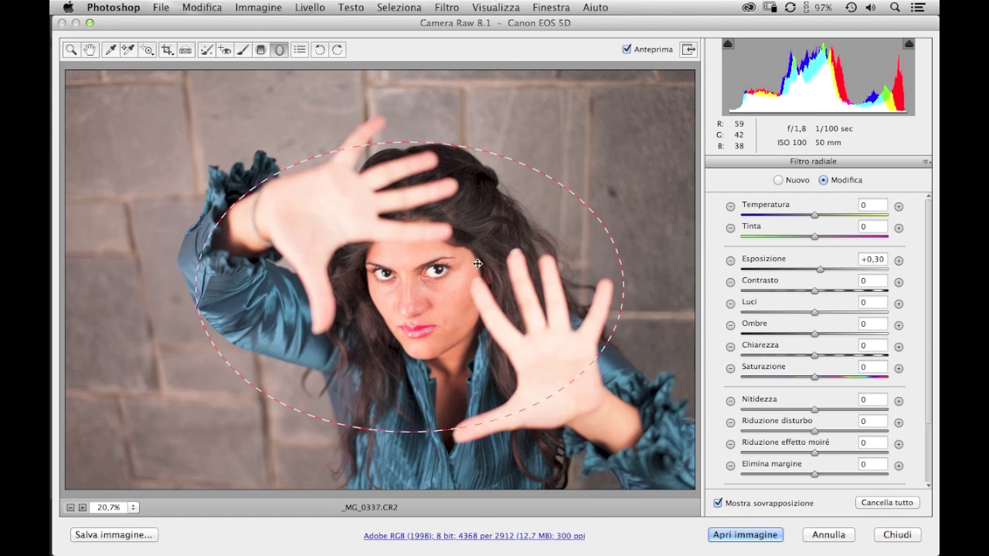
Rotate and stretch the ellipse around face and hands, with exposure at -2.45
{"action": "left_click_drag", "start_coordinate": [605, 300], "coordinate": [603, 385]}
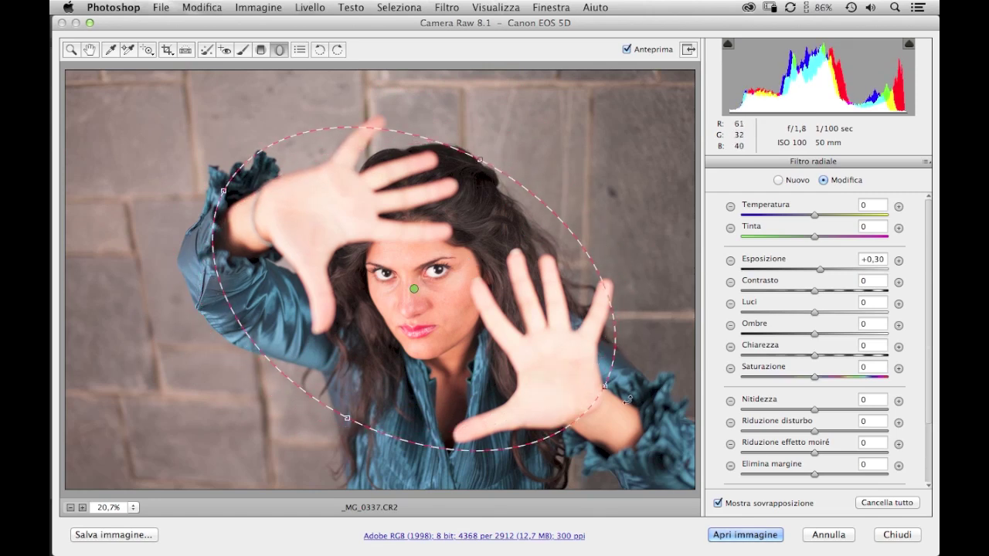
{"action": "left_click_drag", "start_coordinate": [603, 384], "coordinate": [579, 332]}
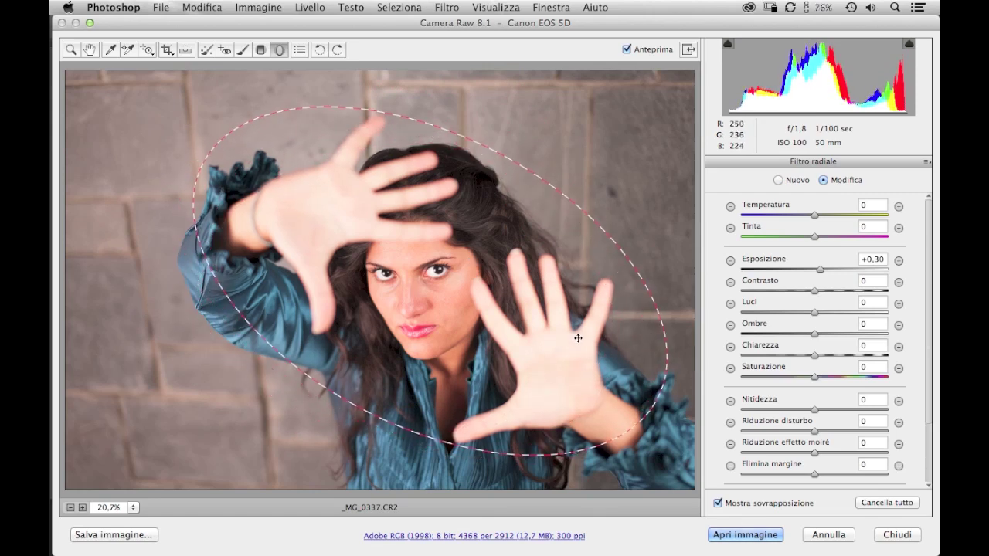
{"action": "left_click_drag", "start_coordinate": [515, 162], "coordinate": [503, 140]}
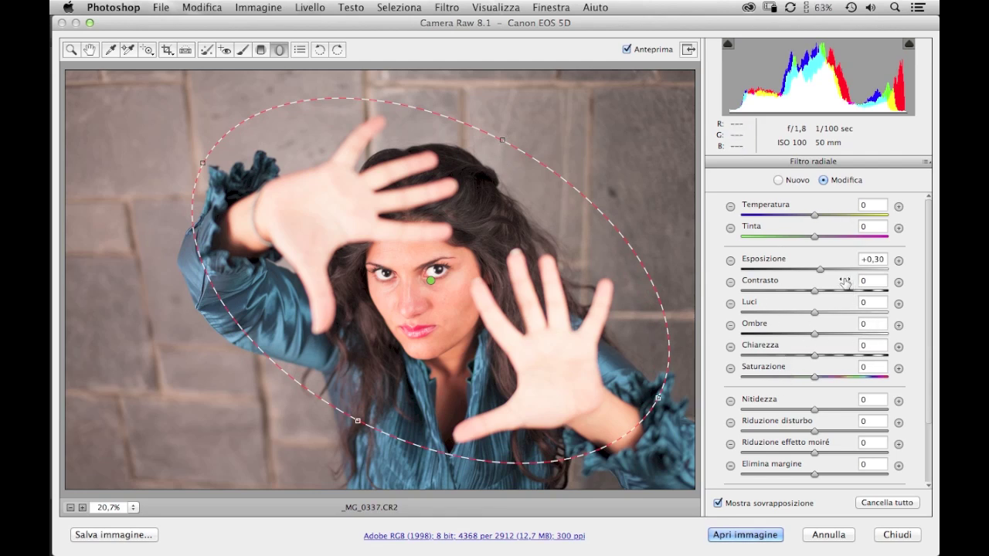
{"action": "scroll", "coordinate": [929, 309], "scroll_direction": "down", "scroll_amount": 3}
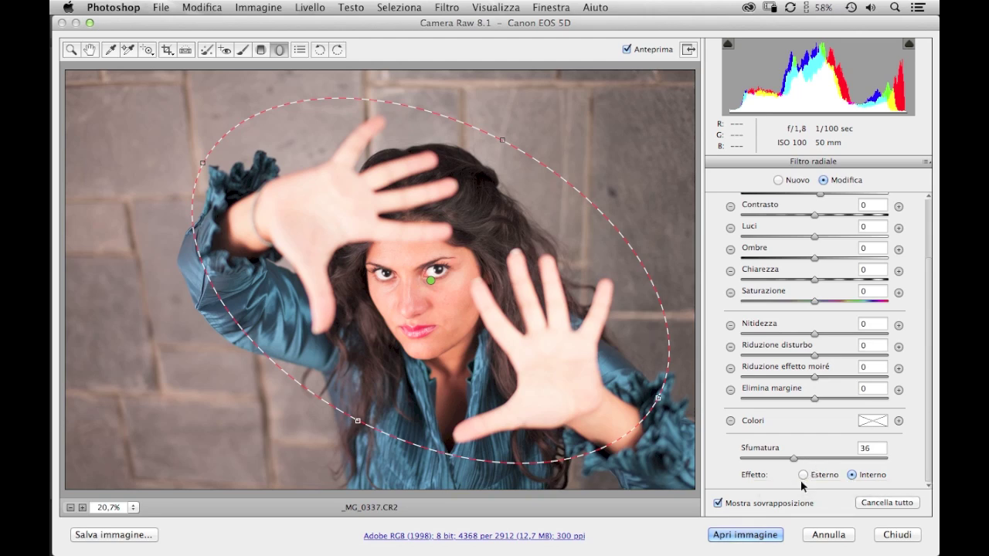
{"action": "scroll", "coordinate": [930, 264], "scroll_direction": "up", "scroll_amount": 1}
{"action": "scroll", "coordinate": [931, 264], "scroll_direction": "up", "scroll_amount": 3}
{"action": "left_click_drag", "start_coordinate": [811, 269], "coordinate": [769, 269]}
Set the filter's Sfumatura from 0 to 60 and switch Effetto to Esterno
{"action": "scroll", "coordinate": [929, 279], "scroll_direction": "down", "scroll_amount": 3}
{"action": "scroll", "coordinate": [929, 280], "scroll_direction": "down", "scroll_amount": 1}
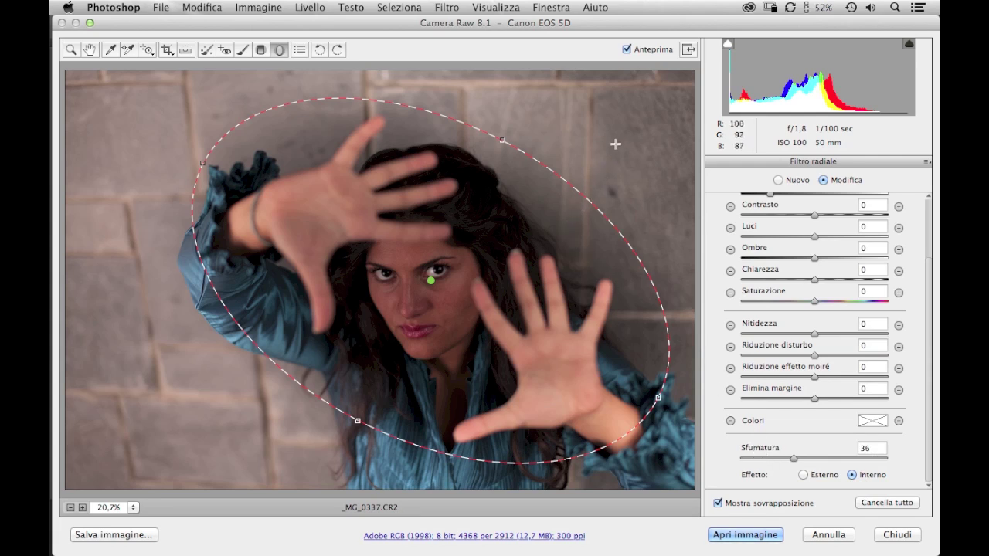
{"action": "left_click_drag", "start_coordinate": [794, 458], "coordinate": [740, 458]}
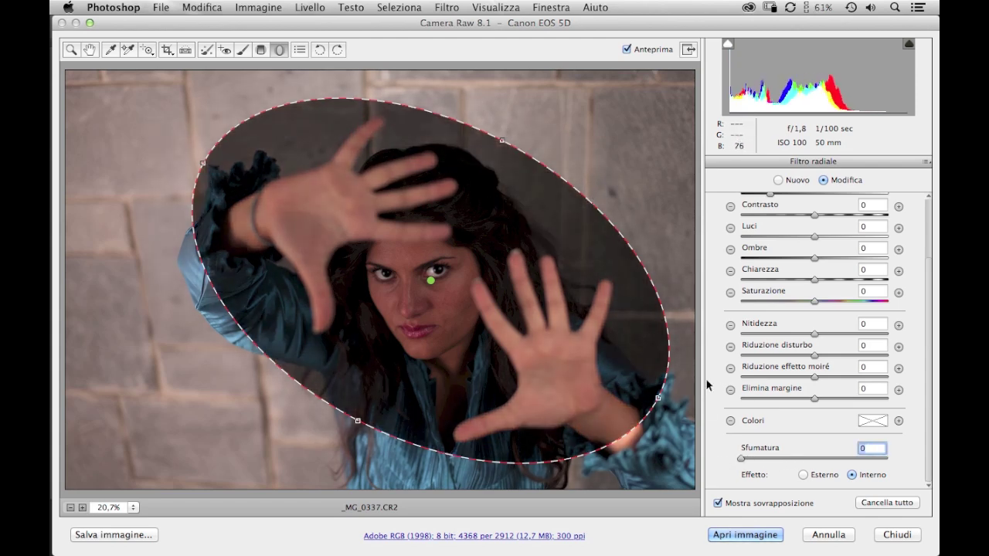
{"action": "left_click_drag", "start_coordinate": [740, 458], "coordinate": [831, 453]}
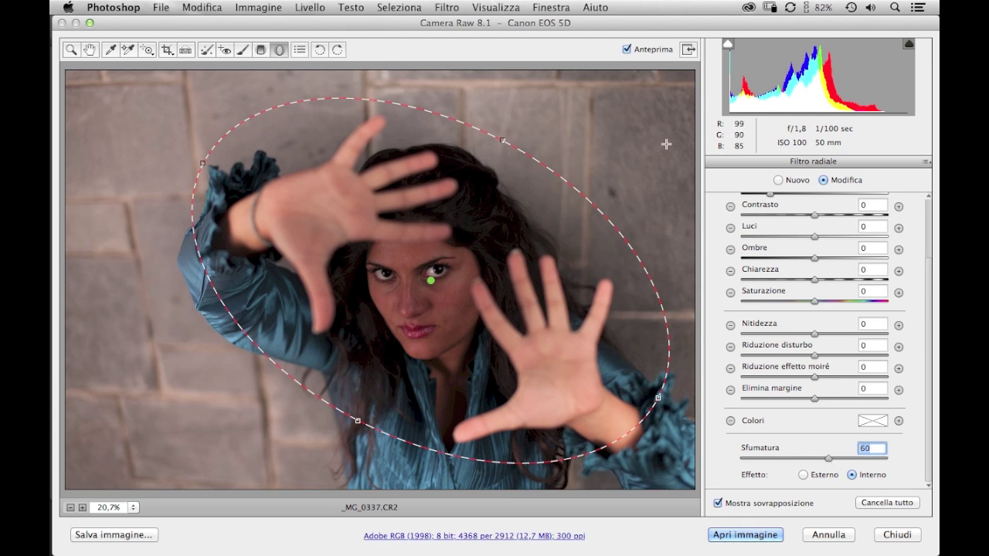
{"action": "left_click", "coordinate": [803, 475]}
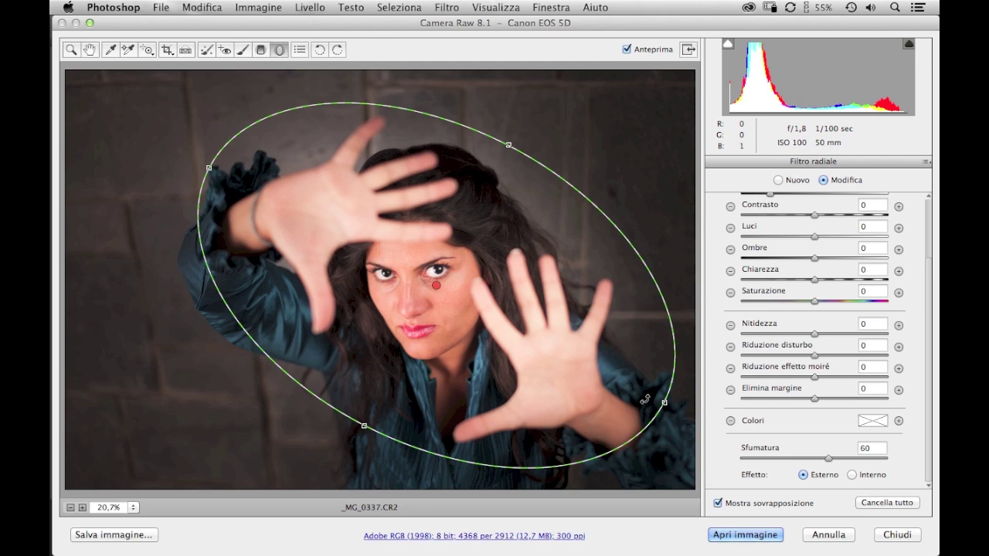
{"action": "scroll", "coordinate": [927, 267], "scroll_direction": "up", "scroll_amount": 5}
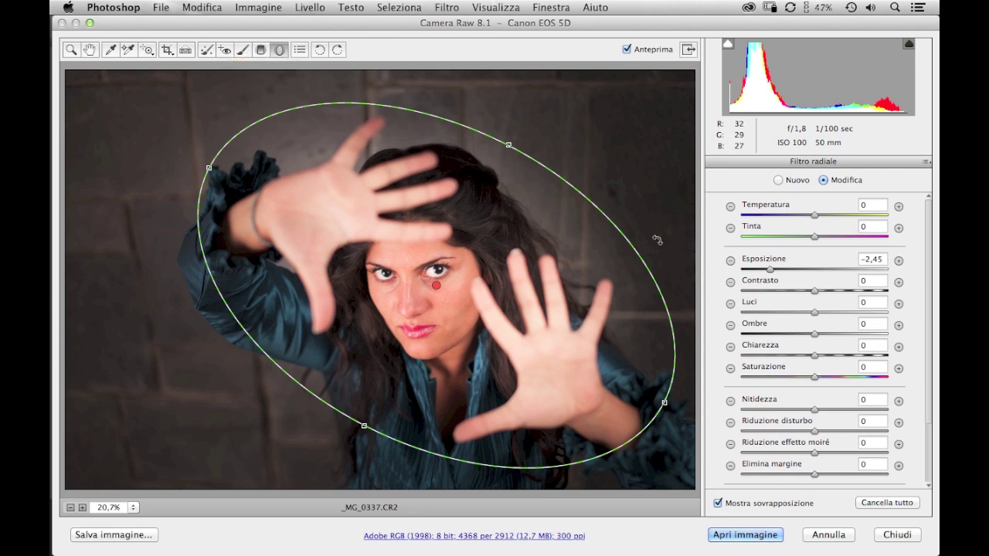
{"action": "key", "text": "v"}
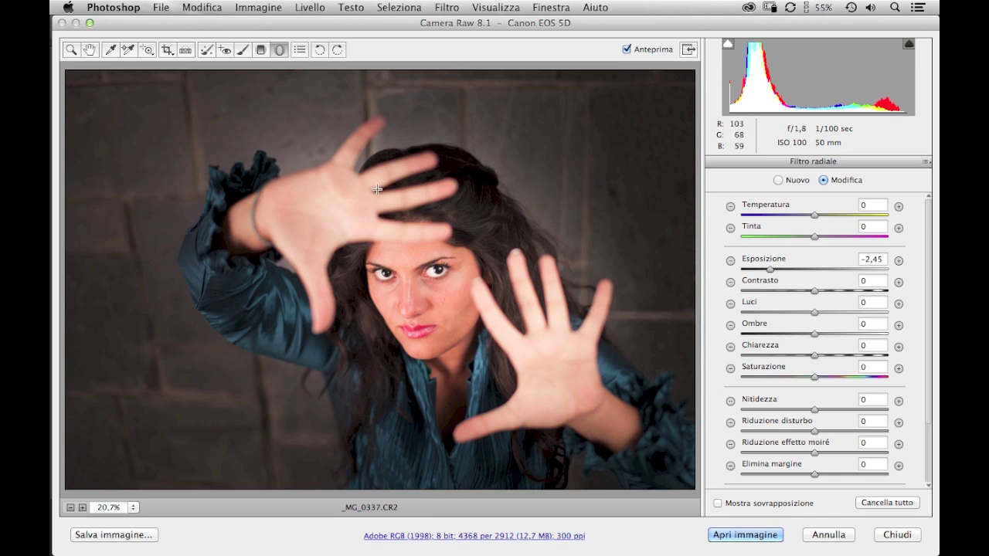
{"action": "key", "text": "v"}
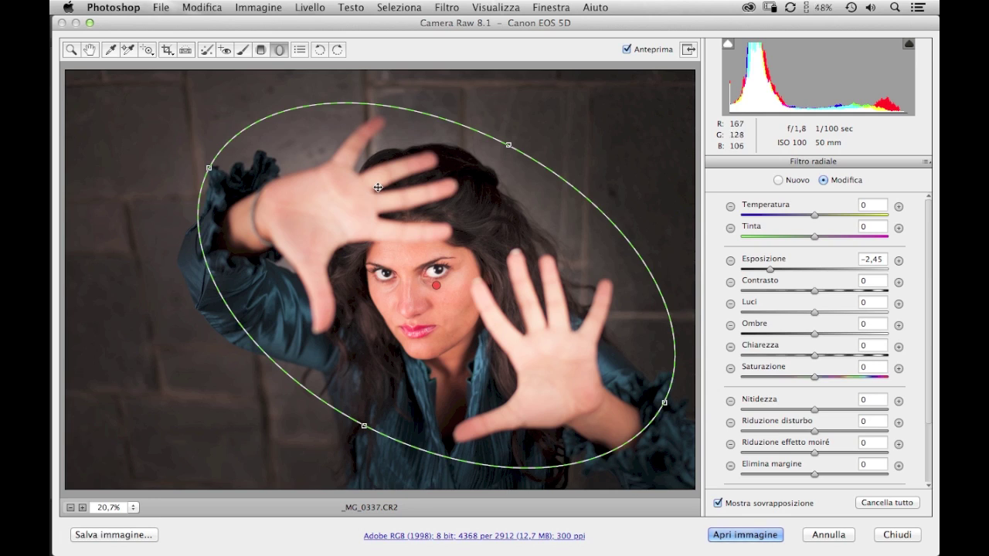
{"action": "mouse_move", "coordinate": [105, 315]}
{"action": "left_mouse_down"}
{"action": "mouse_move", "coordinate": [168, 377]}
{"action": "mouse_move", "coordinate": [170, 404]}
{"action": "left_mouse_up"}
Place the second ellipse on the left wall with Esposizione +0.70 and Effetto Interno
{"action": "left_click_drag", "start_coordinate": [113, 284], "coordinate": [185, 313]}
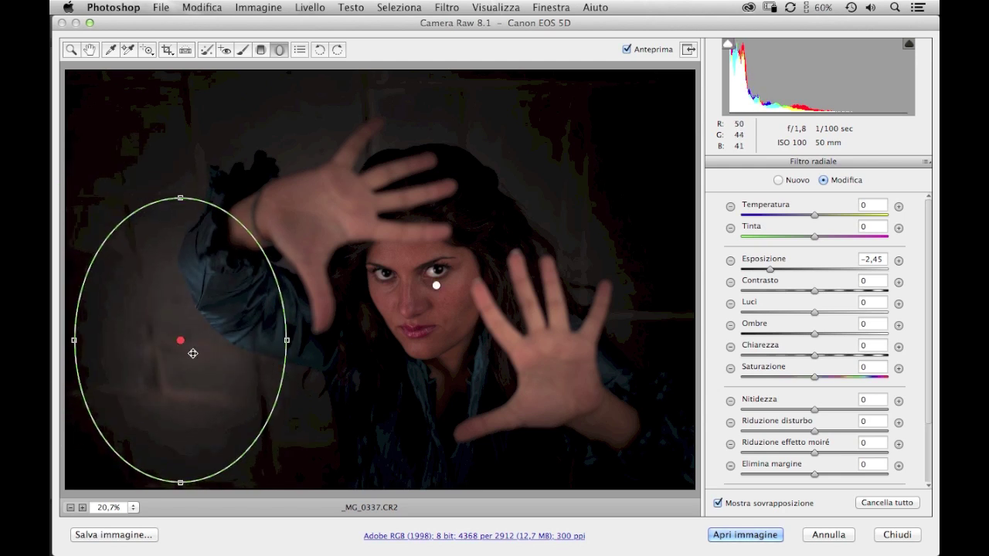
{"action": "left_click", "coordinate": [437, 286]}
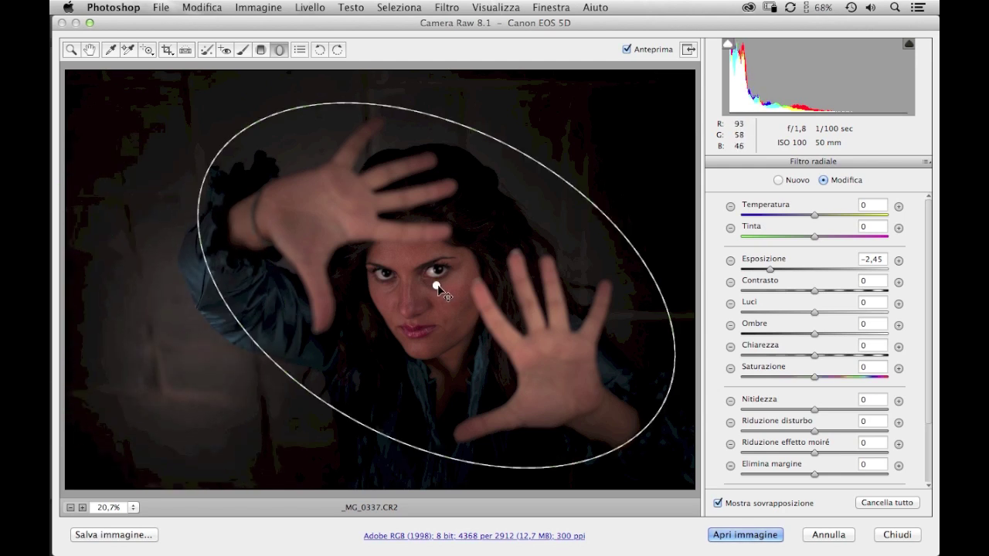
{"action": "left_click", "coordinate": [180, 342]}
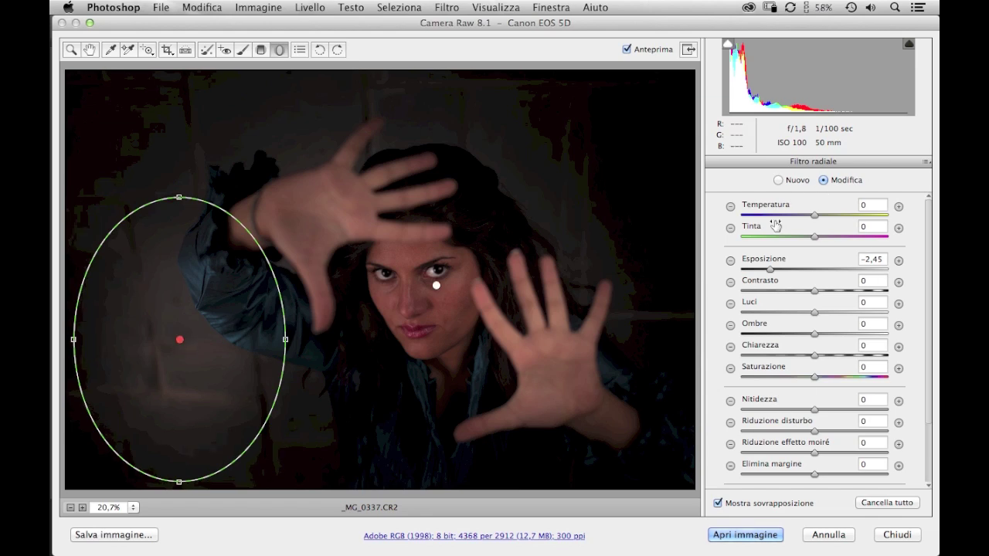
{"action": "left_click_drag", "start_coordinate": [770, 270], "coordinate": [825, 269]}
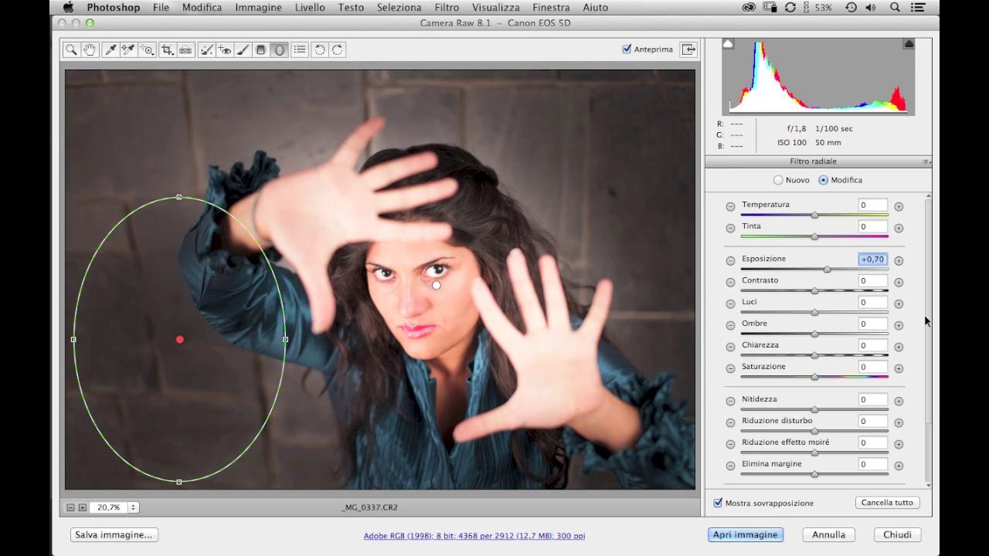
{"action": "scroll", "coordinate": [896, 386], "scroll_direction": "down", "scroll_amount": 5}
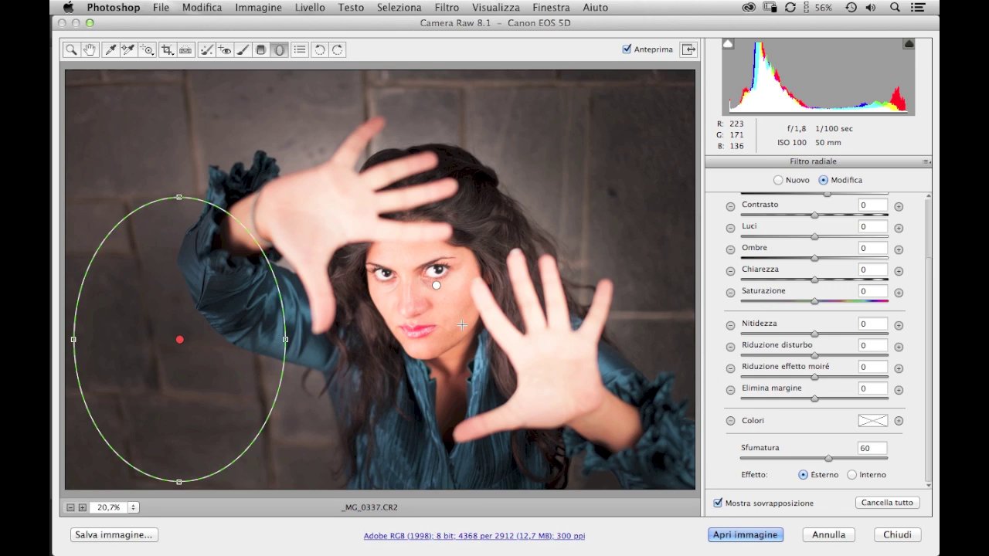
{"action": "left_click", "coordinate": [885, 476]}
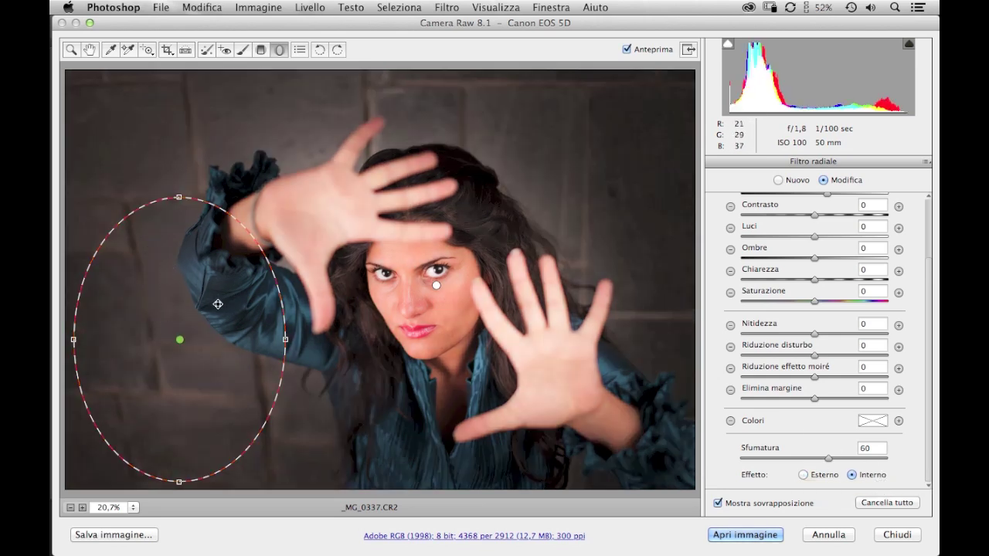
{"action": "scroll", "coordinate": [819, 309], "scroll_direction": "up", "scroll_amount": 5}
Raise the left filter's exposure, then delete that filter and hide the overlays
{"action": "mouse_move", "coordinate": [814, 264]}
{"action": "left_mouse_down"}
{"action": "mouse_move", "coordinate": [777, 275]}
{"action": "mouse_move", "coordinate": [881, 275]}
{"action": "left_mouse_up"}
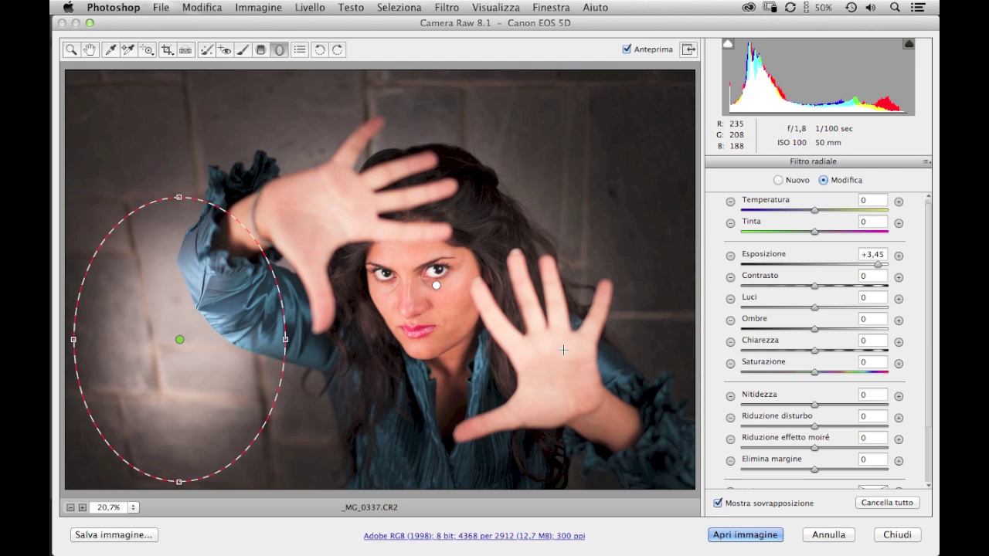
{"action": "scroll", "coordinate": [902, 324], "scroll_direction": "down", "scroll_amount": 3}
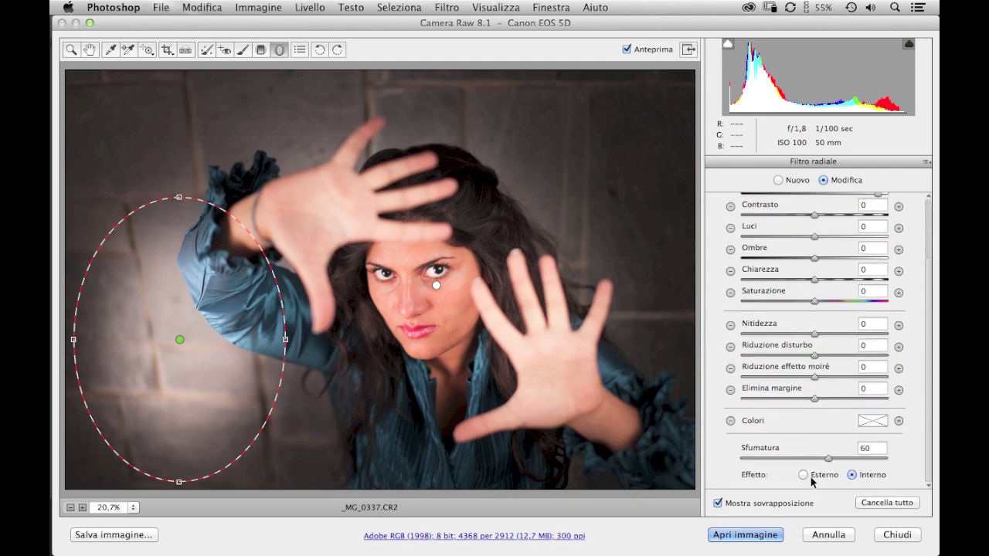
{"action": "left_click", "coordinate": [436, 285]}
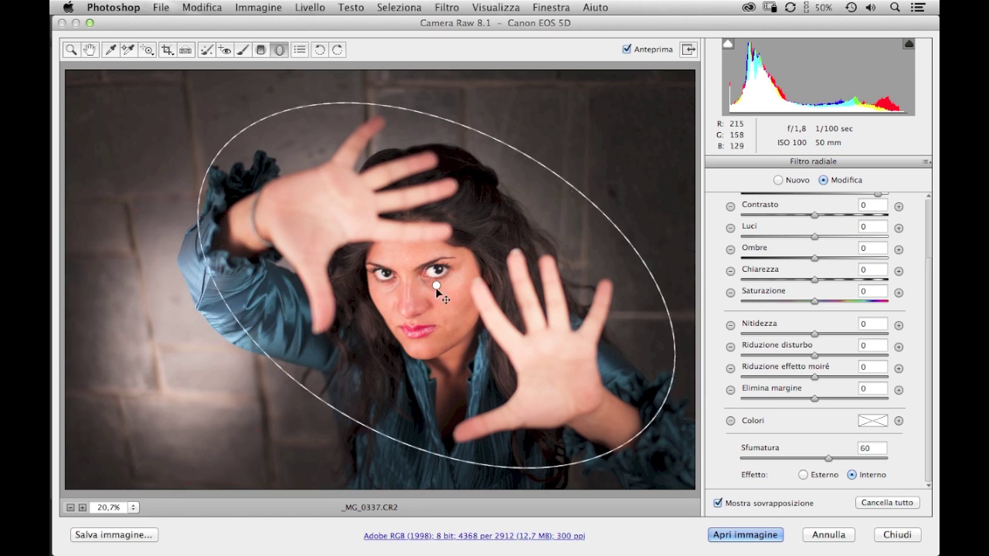
{"action": "left_click", "coordinate": [178, 339]}
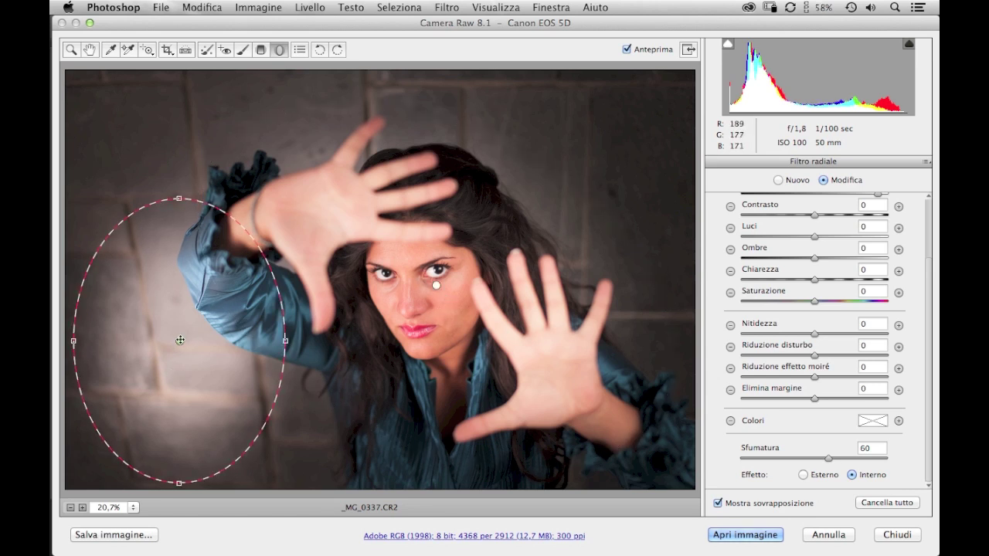
{"action": "key", "text": "Delete"}
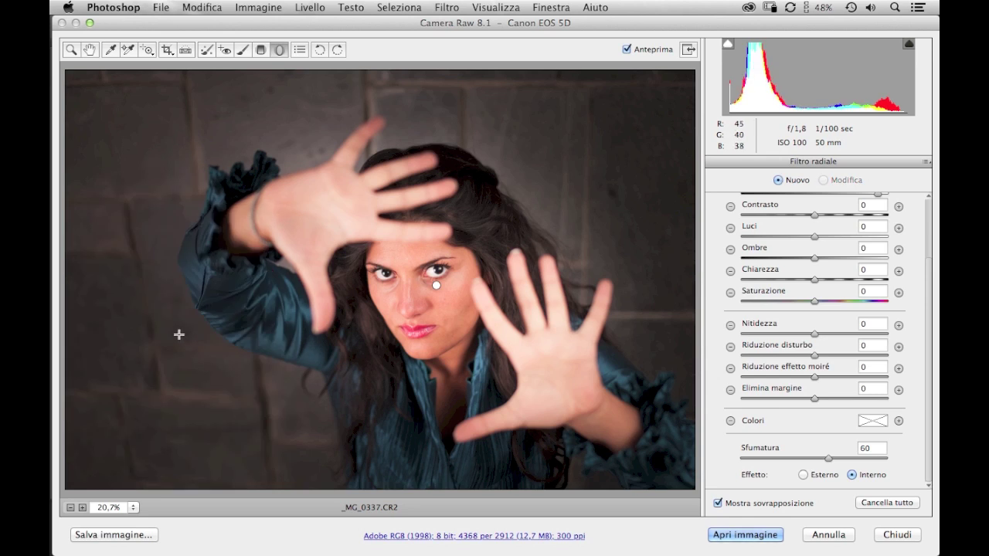
{"action": "key", "text": "v"}
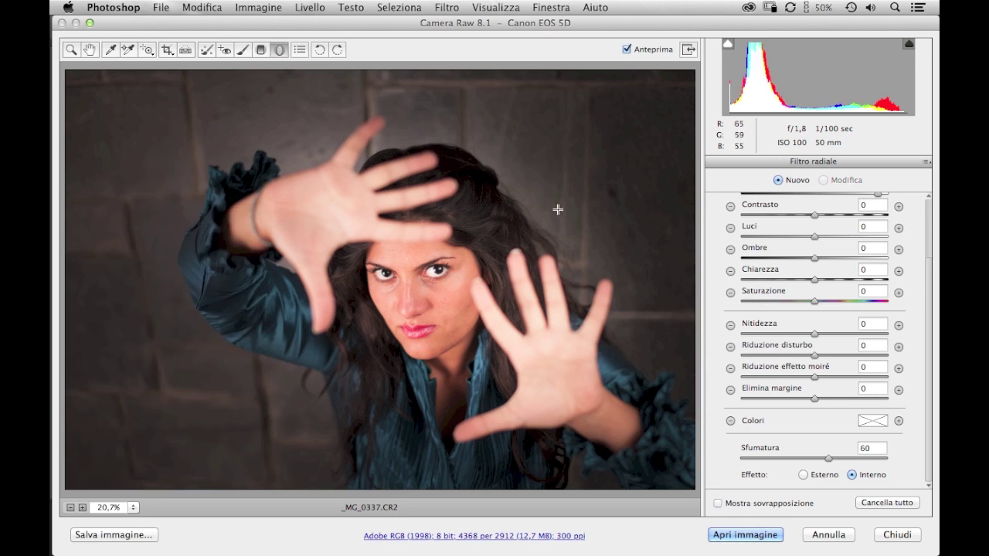